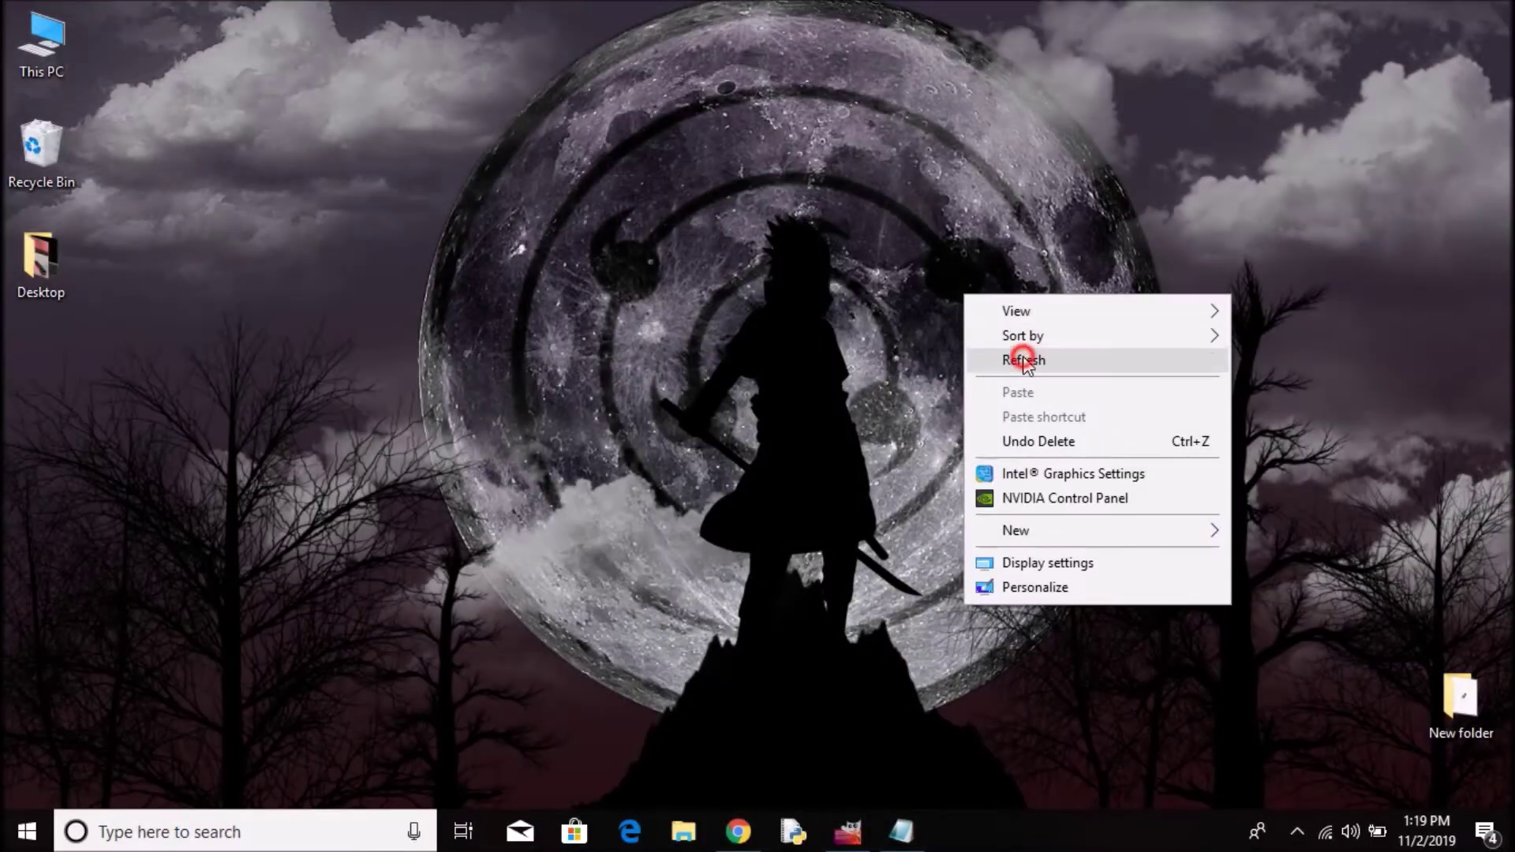
Step: Open This PC, browse the Ubuntu (F:) USB drive's files, then return to the drive overview
{"action": "right_click", "coordinate": [996, 304]}
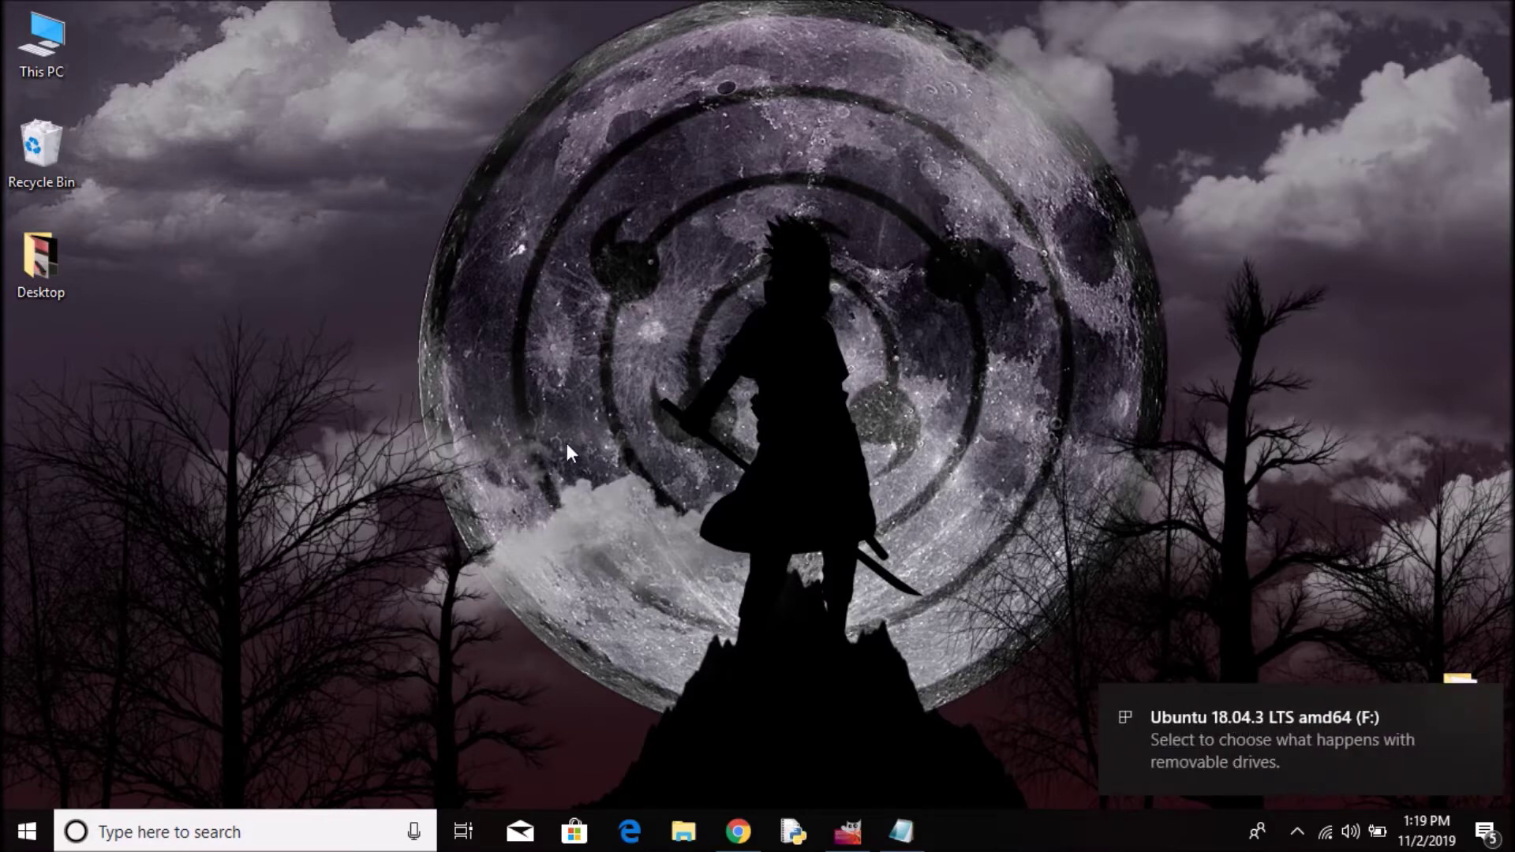
{"action": "double_click", "coordinate": [51, 42]}
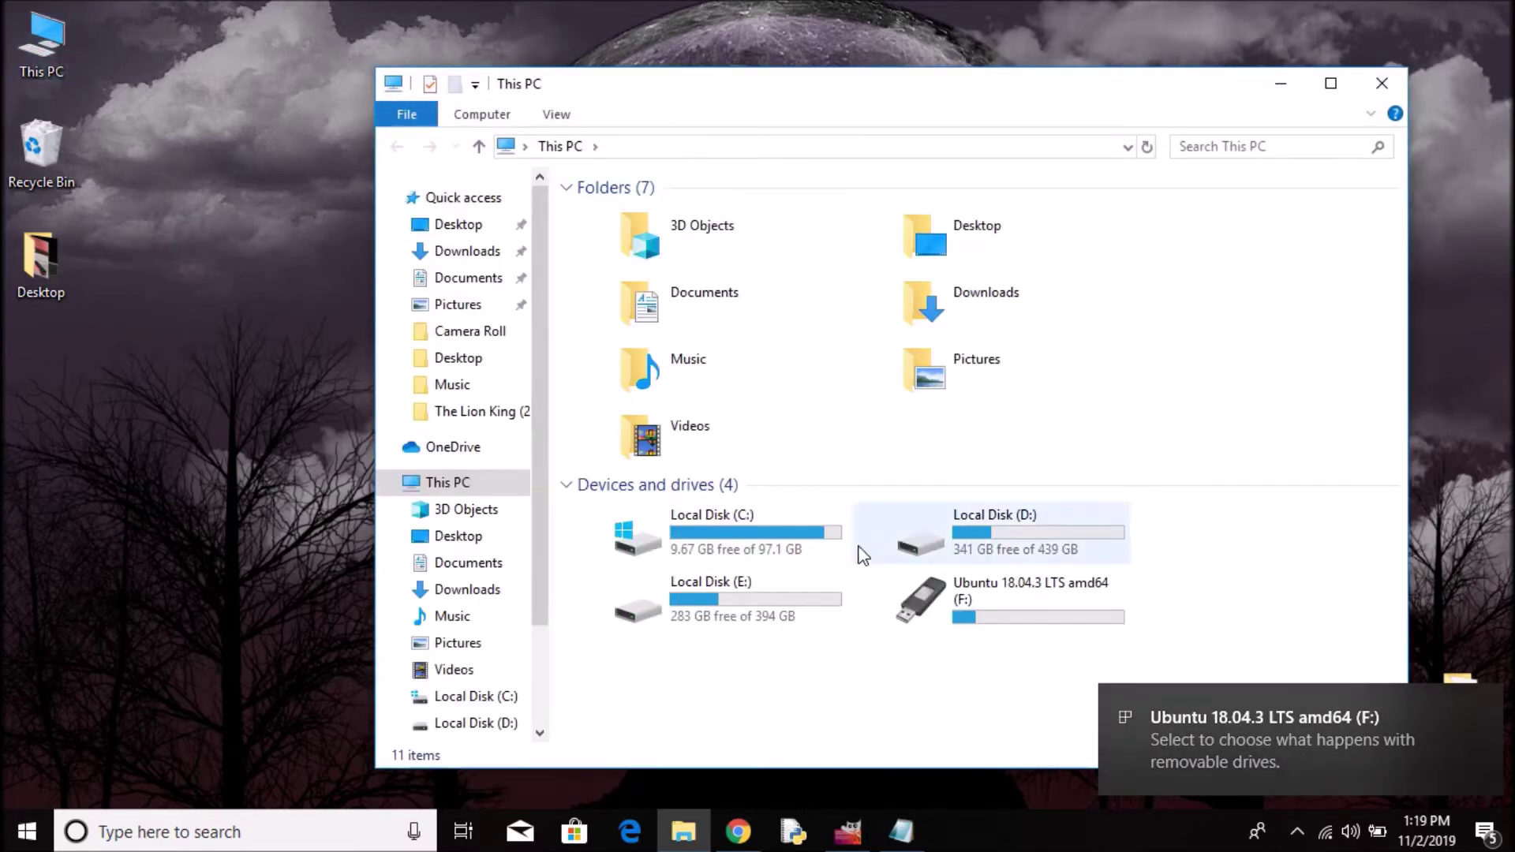
{"action": "left_click", "coordinate": [967, 611]}
{"action": "left_click", "coordinate": [1030, 672]}
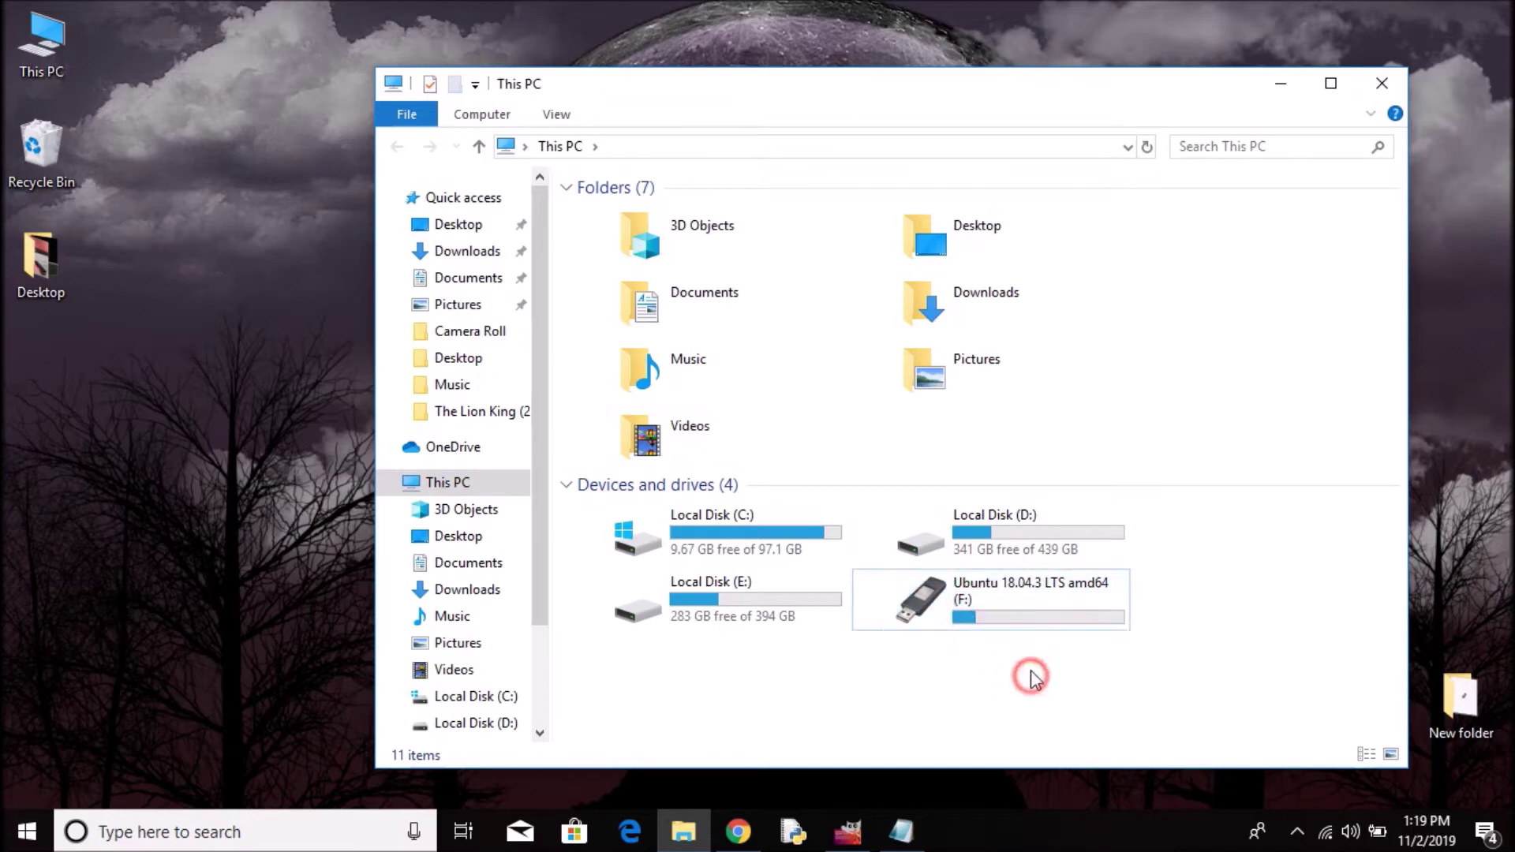
{"action": "double_click", "coordinate": [1019, 592]}
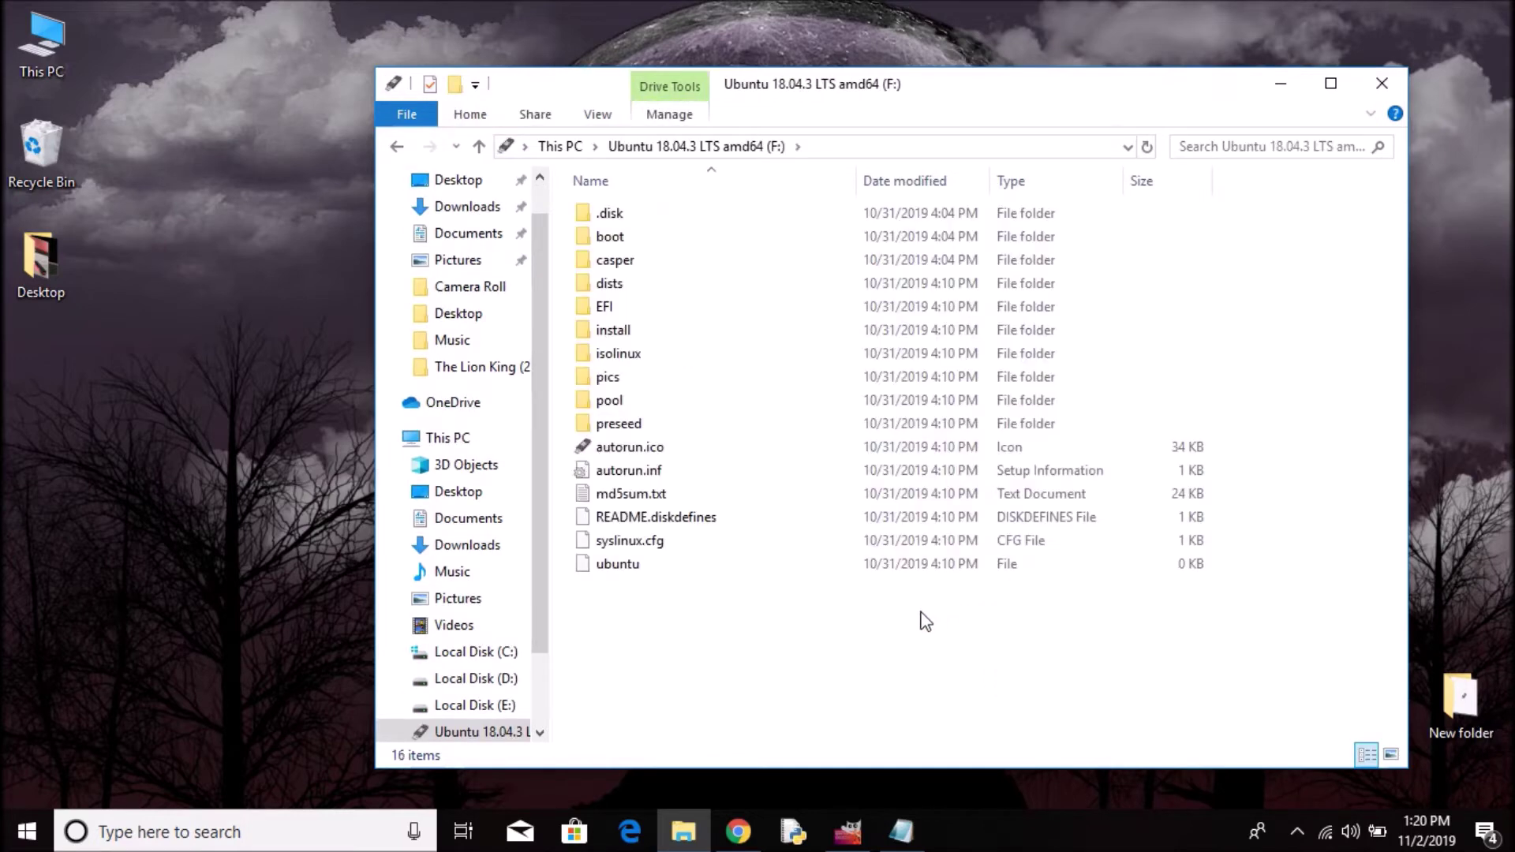
{"action": "key", "text": "alt+Left"}
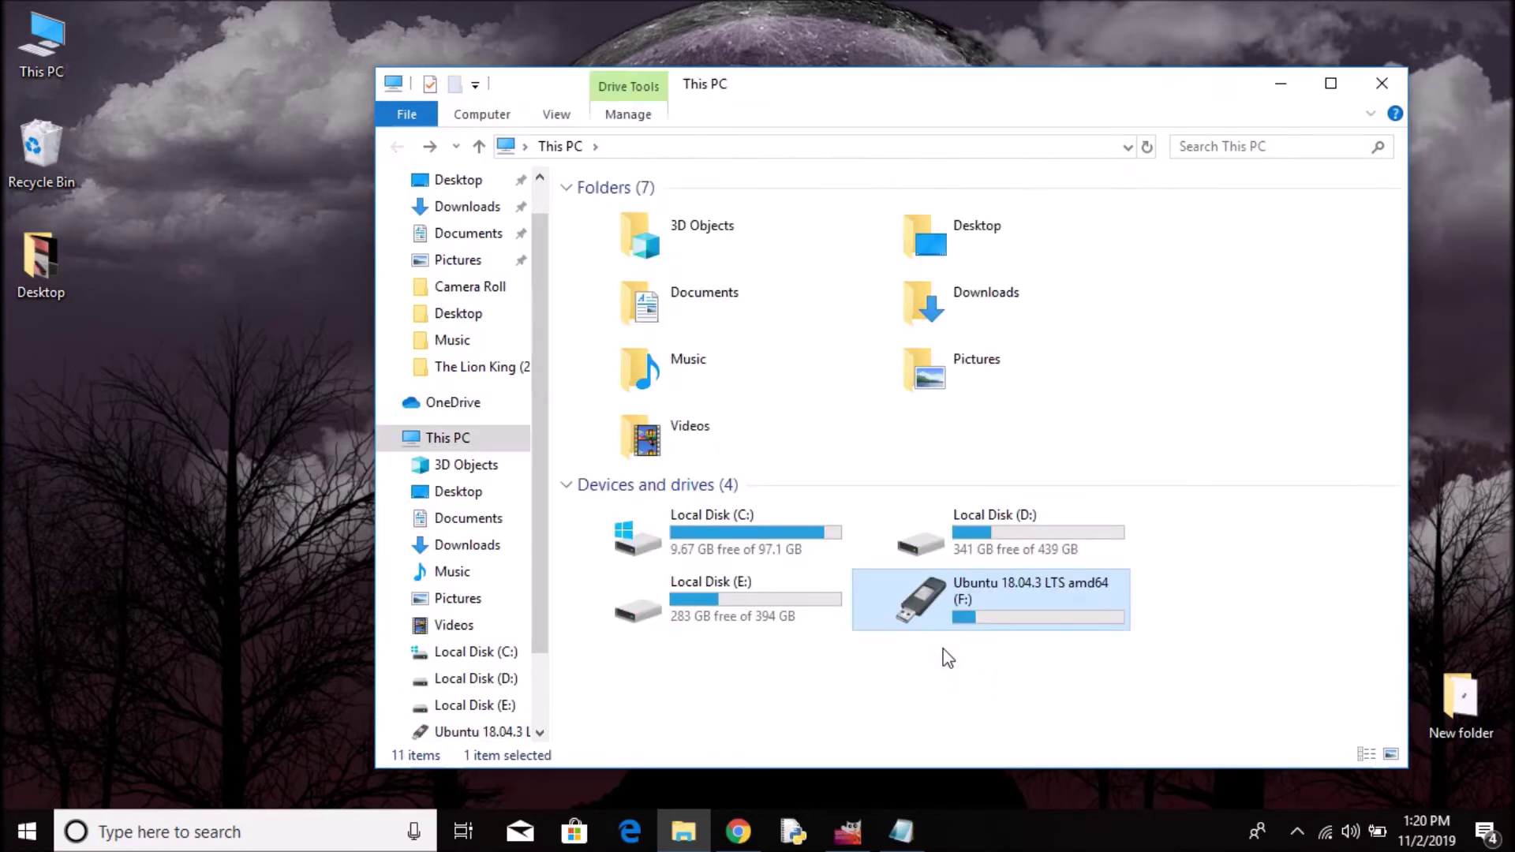
{"action": "left_click", "coordinate": [897, 667]}
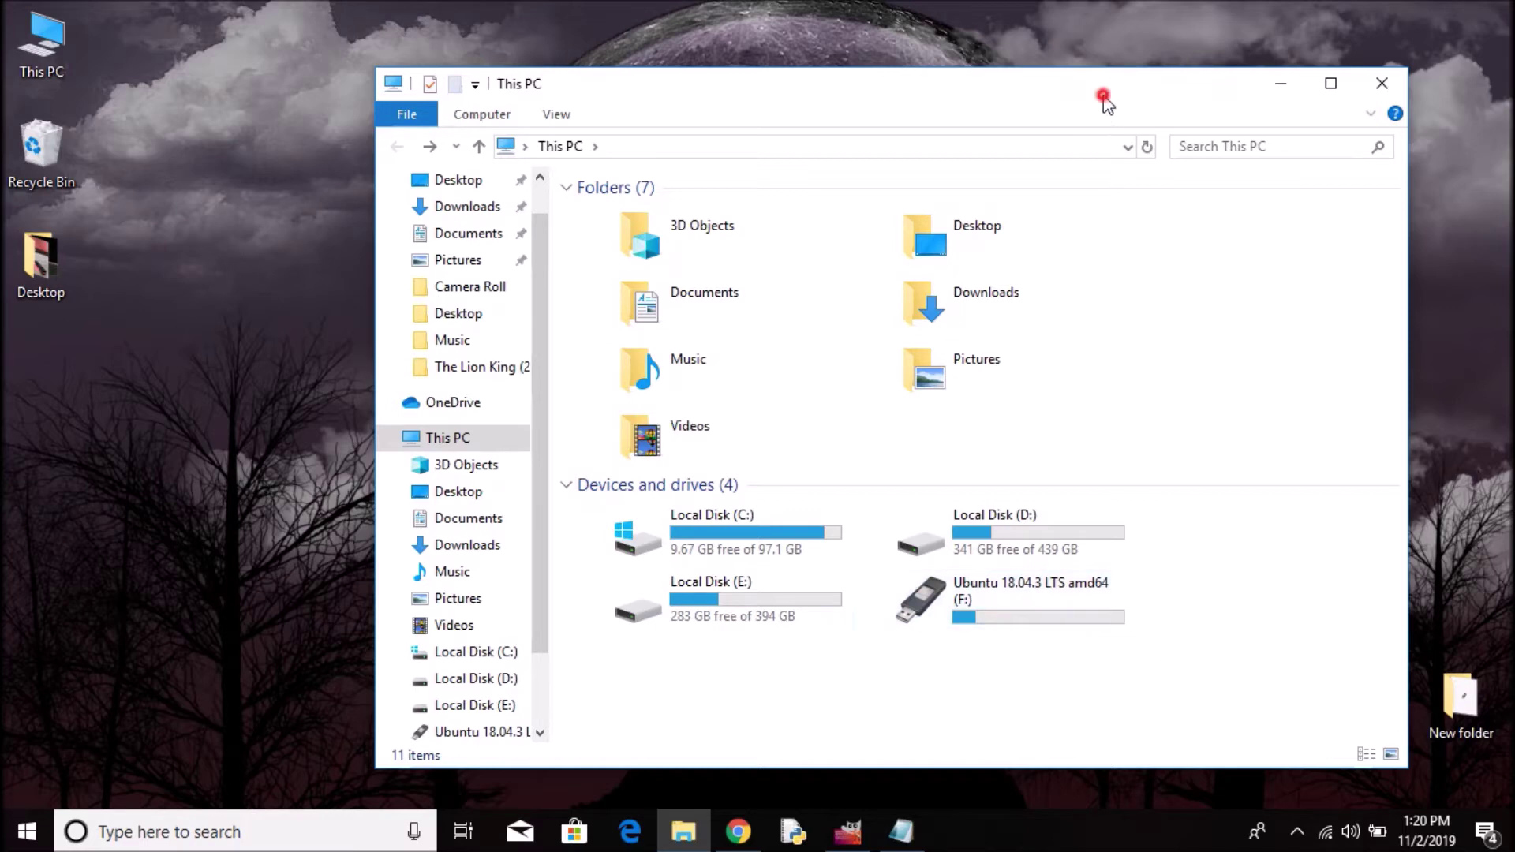
Step: Move This PC aside and open the desktop New folder holding rufus-3.8.exe next to it
{"action": "left_click_drag", "start_coordinate": [1104, 100], "coordinate": [844, 75]}
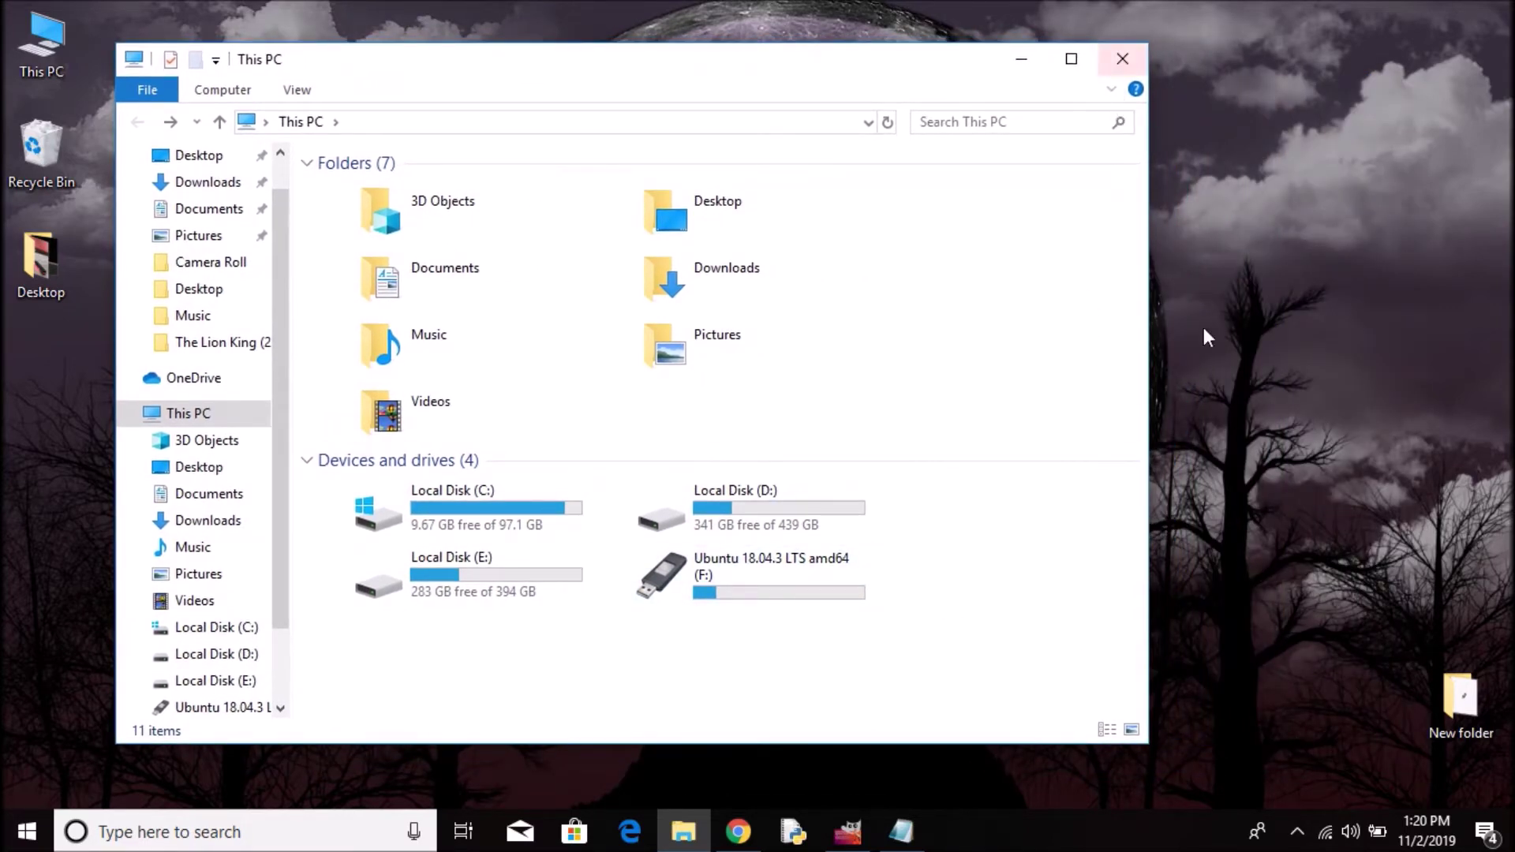
{"action": "left_click", "coordinate": [1461, 699]}
{"action": "double_click", "coordinate": [1460, 699]}
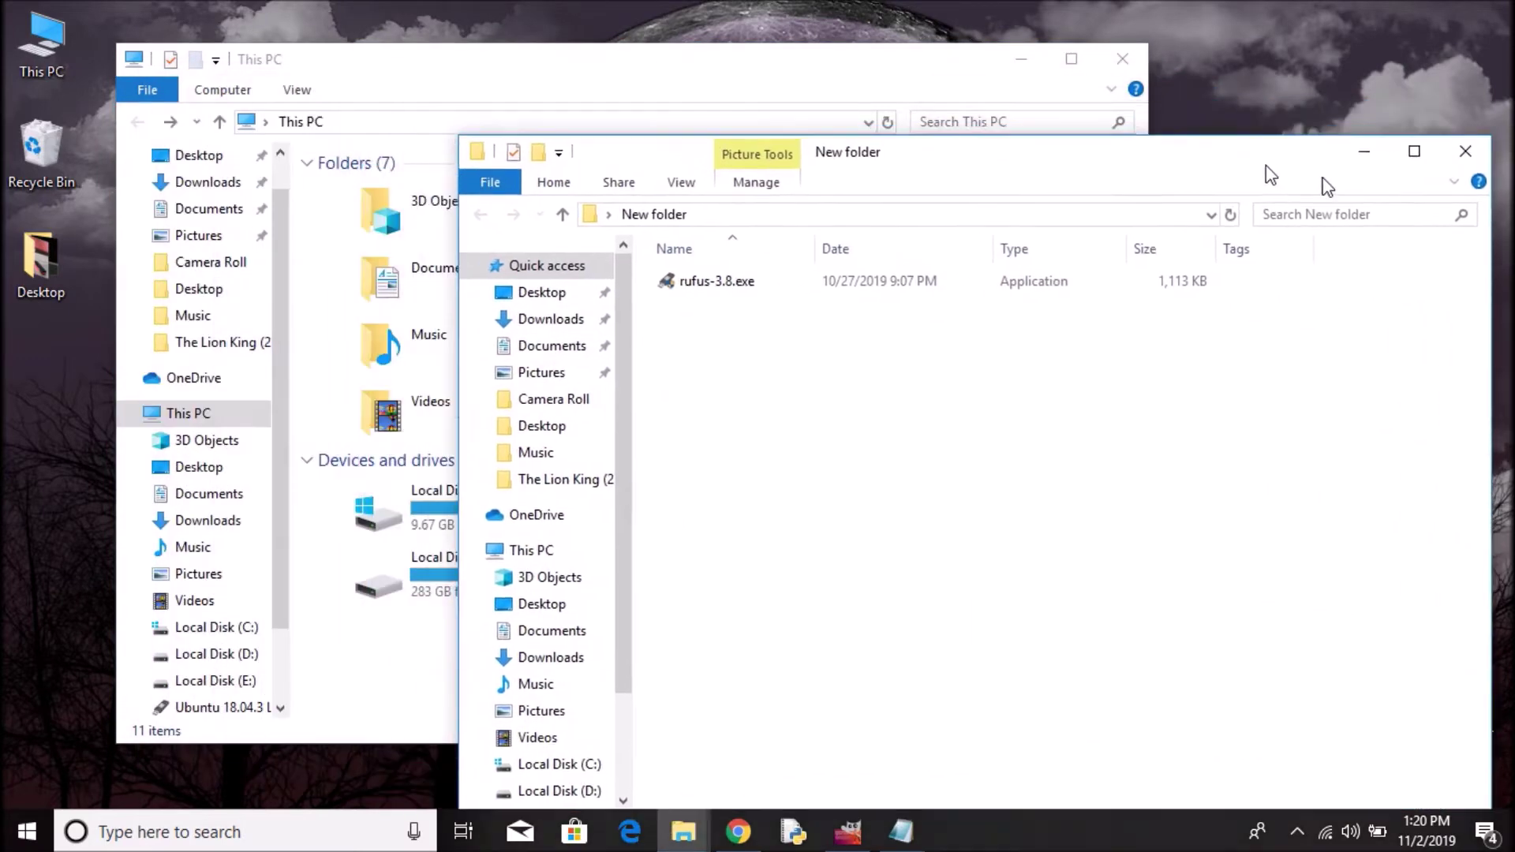
{"action": "left_click_drag", "start_coordinate": [954, 109], "coordinate": [1424, 172]}
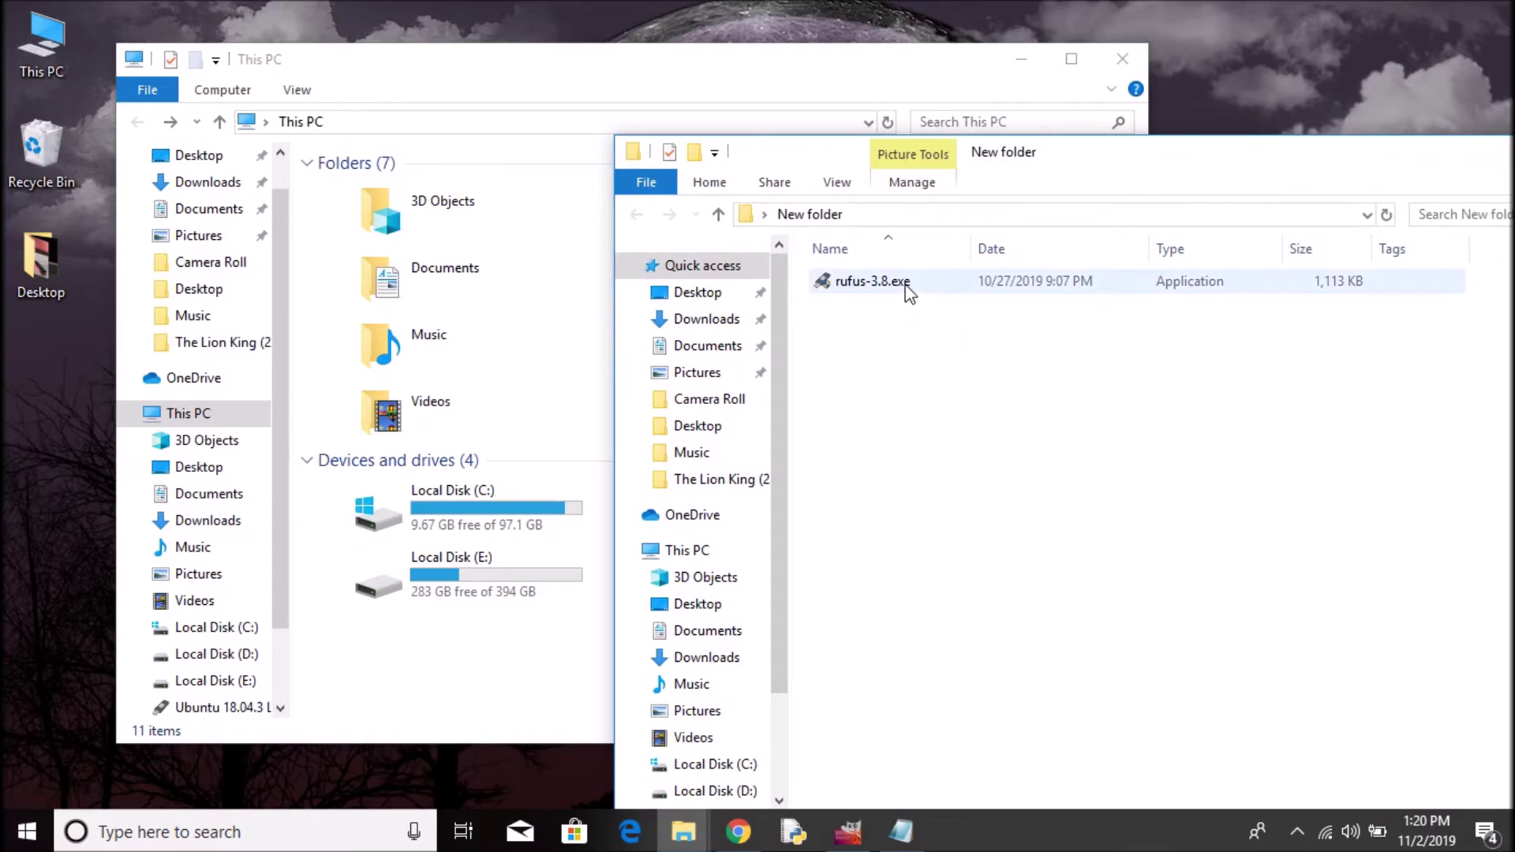
{"action": "left_click", "coordinate": [741, 839]}
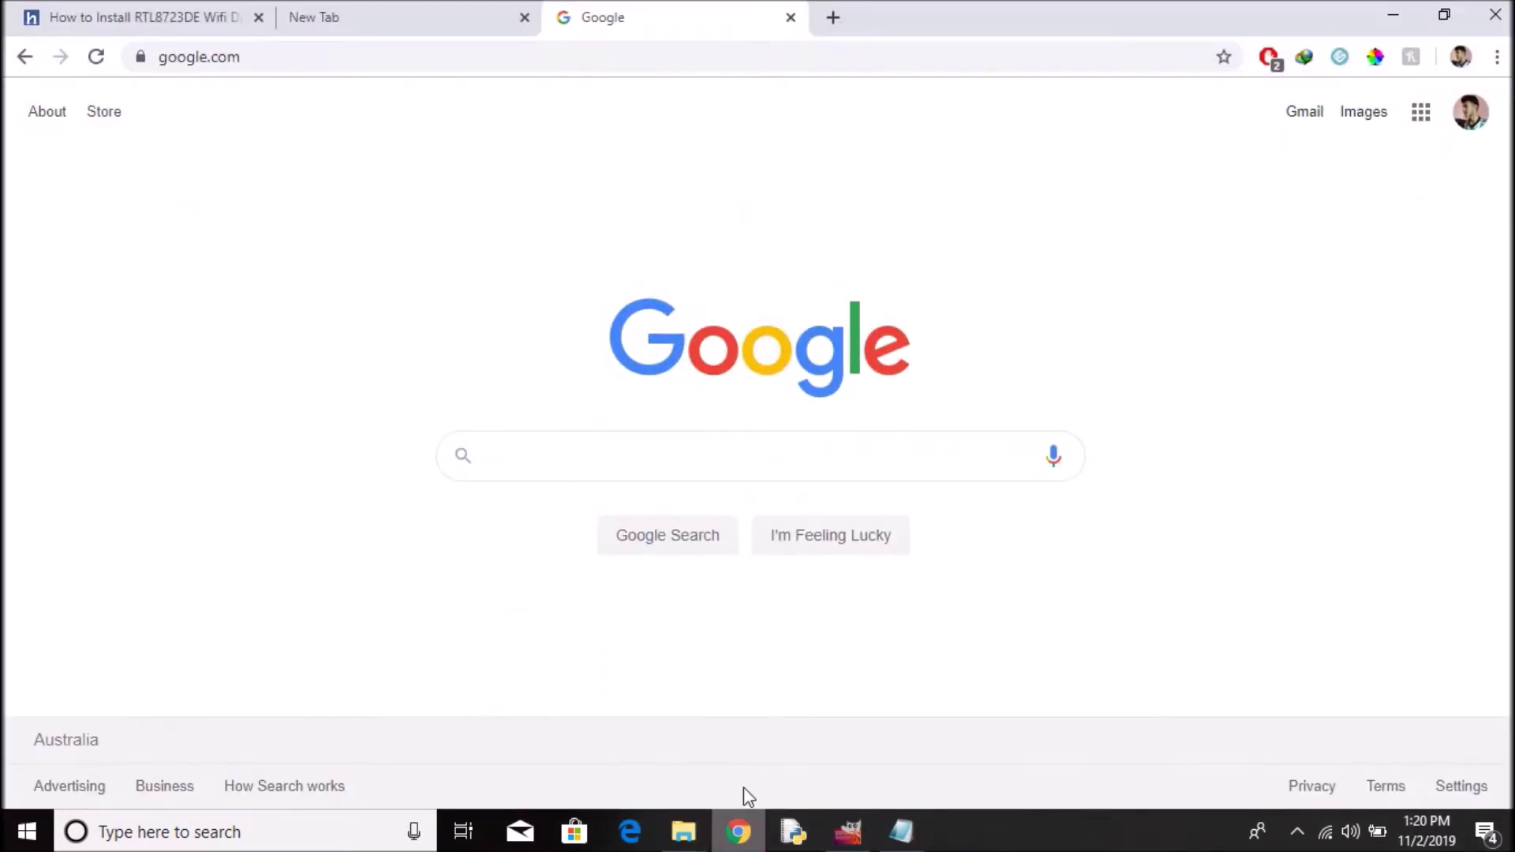
Step: Go to rufus.ie and start the Rufus 3.8 download from the Download section
{"action": "left_click", "coordinate": [549, 55]}
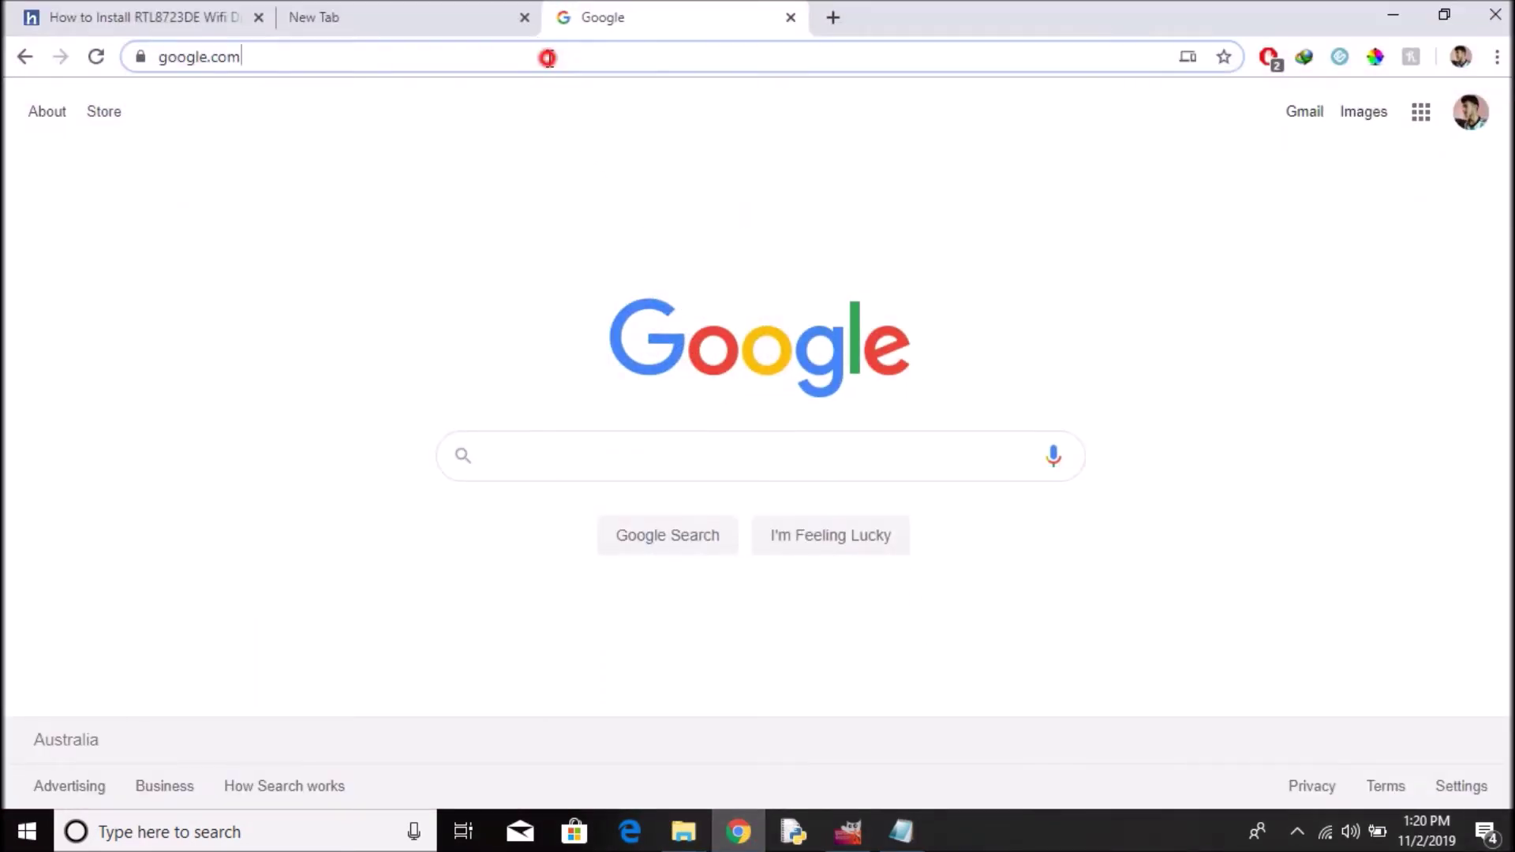
{"action": "type", "text": "rufus.ie"}
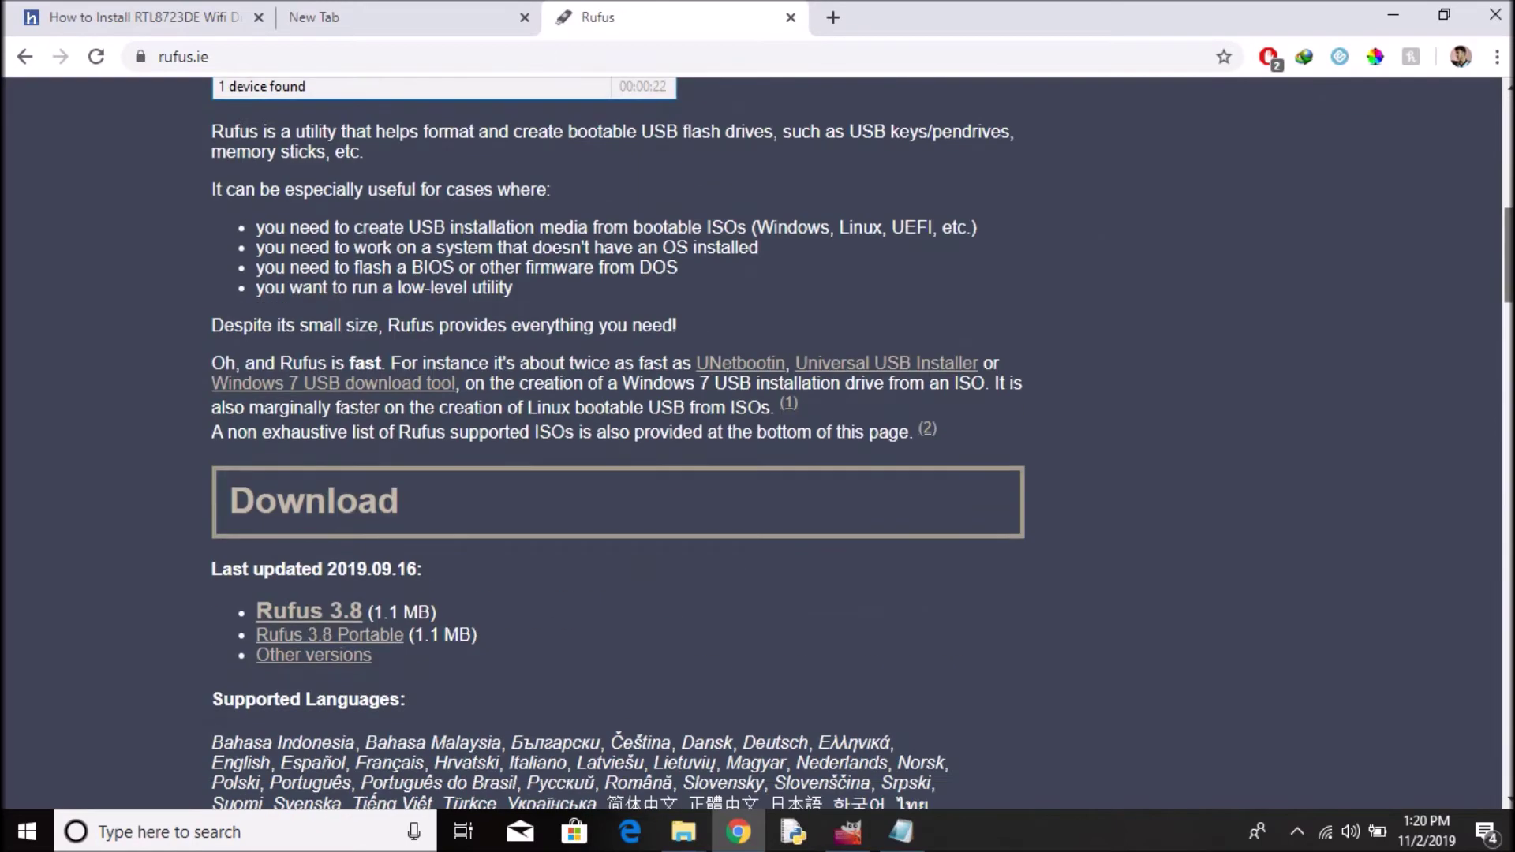
{"action": "scroll", "coordinate": [686, 347], "scroll_direction": "down", "scroll_amount": 2}
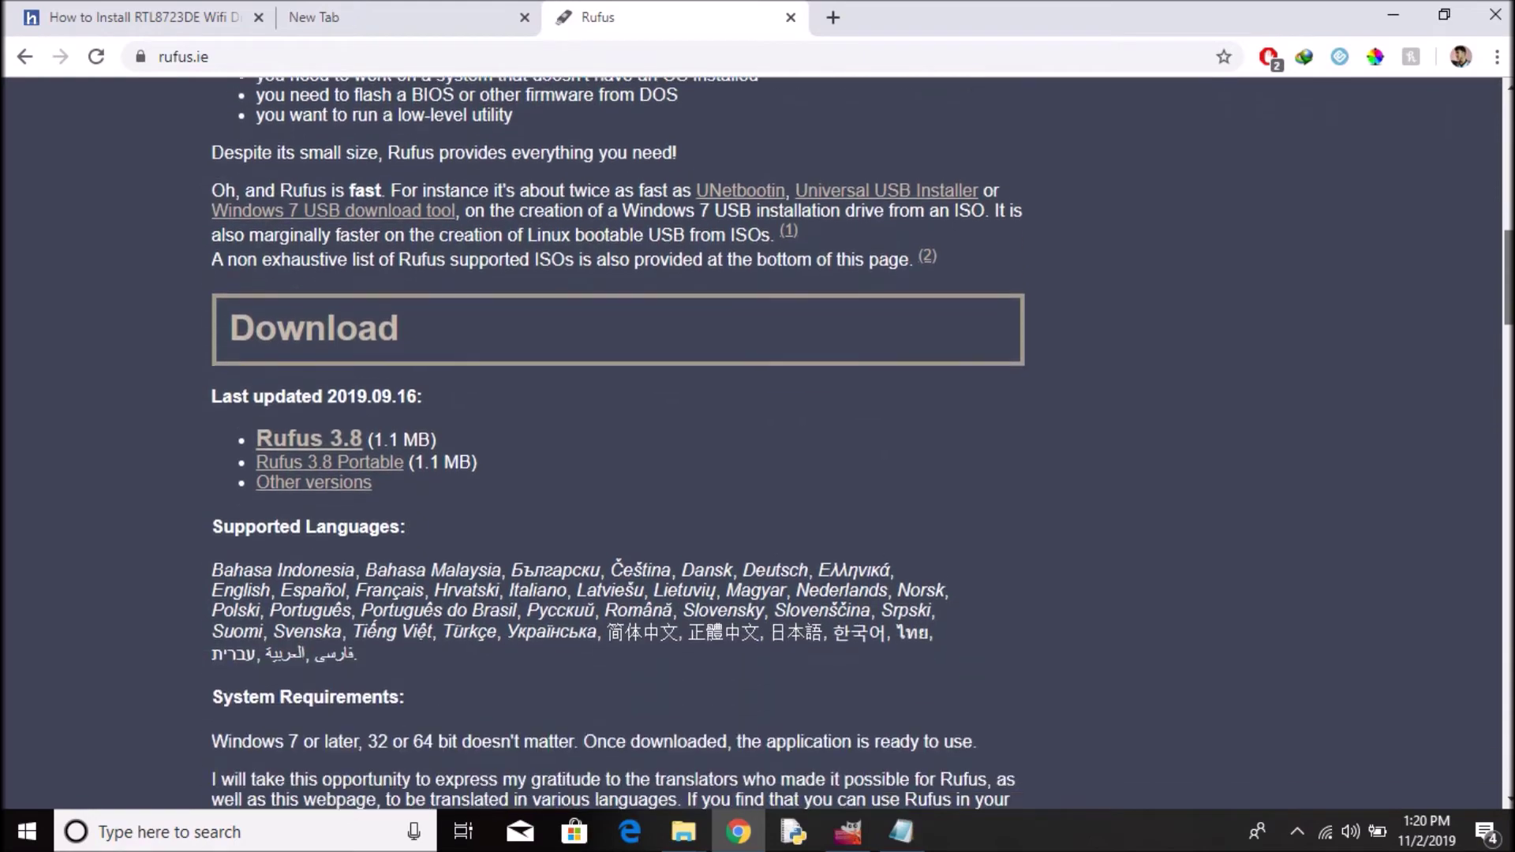
{"action": "left_click", "coordinate": [334, 444]}
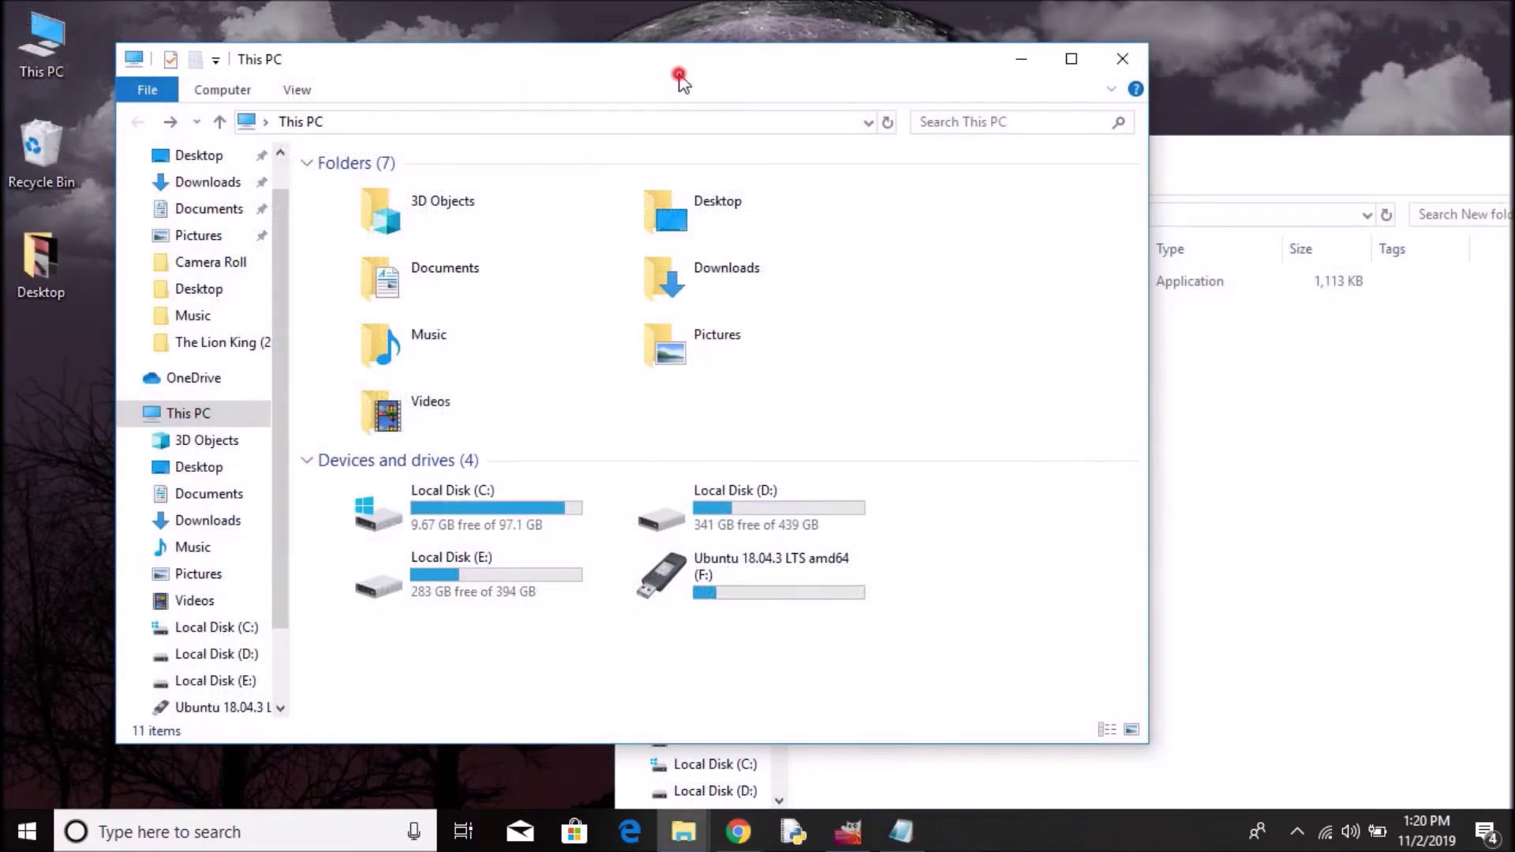
Step: Launch rufus-3.8.exe and verify Ubuntu 18.04.3 (F:) is the only device listed
{"action": "left_click_drag", "start_coordinate": [676, 75], "coordinate": [366, 74]}
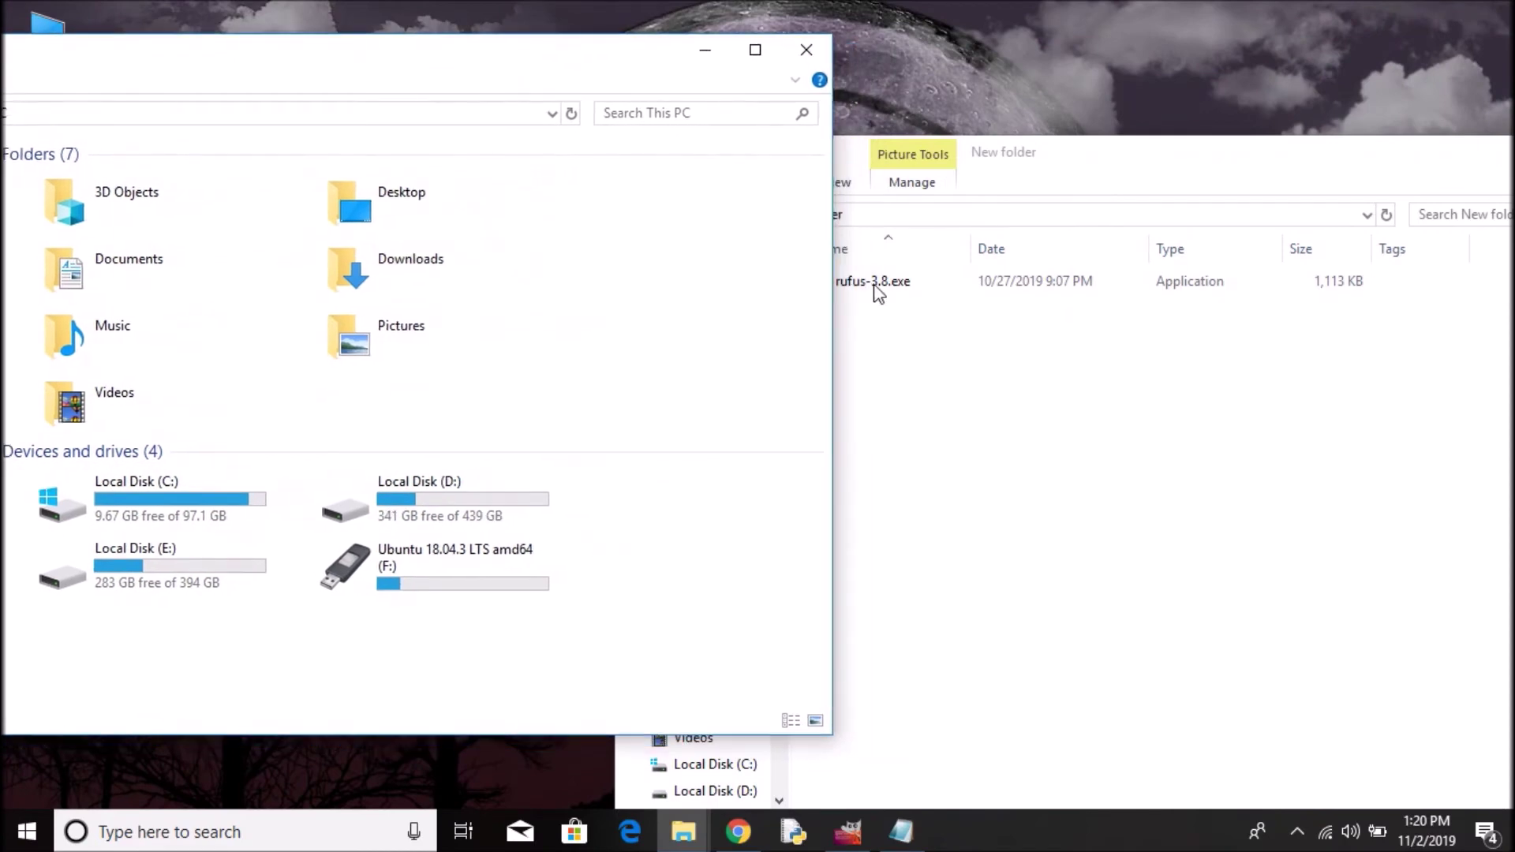
{"action": "left_click", "coordinate": [873, 286]}
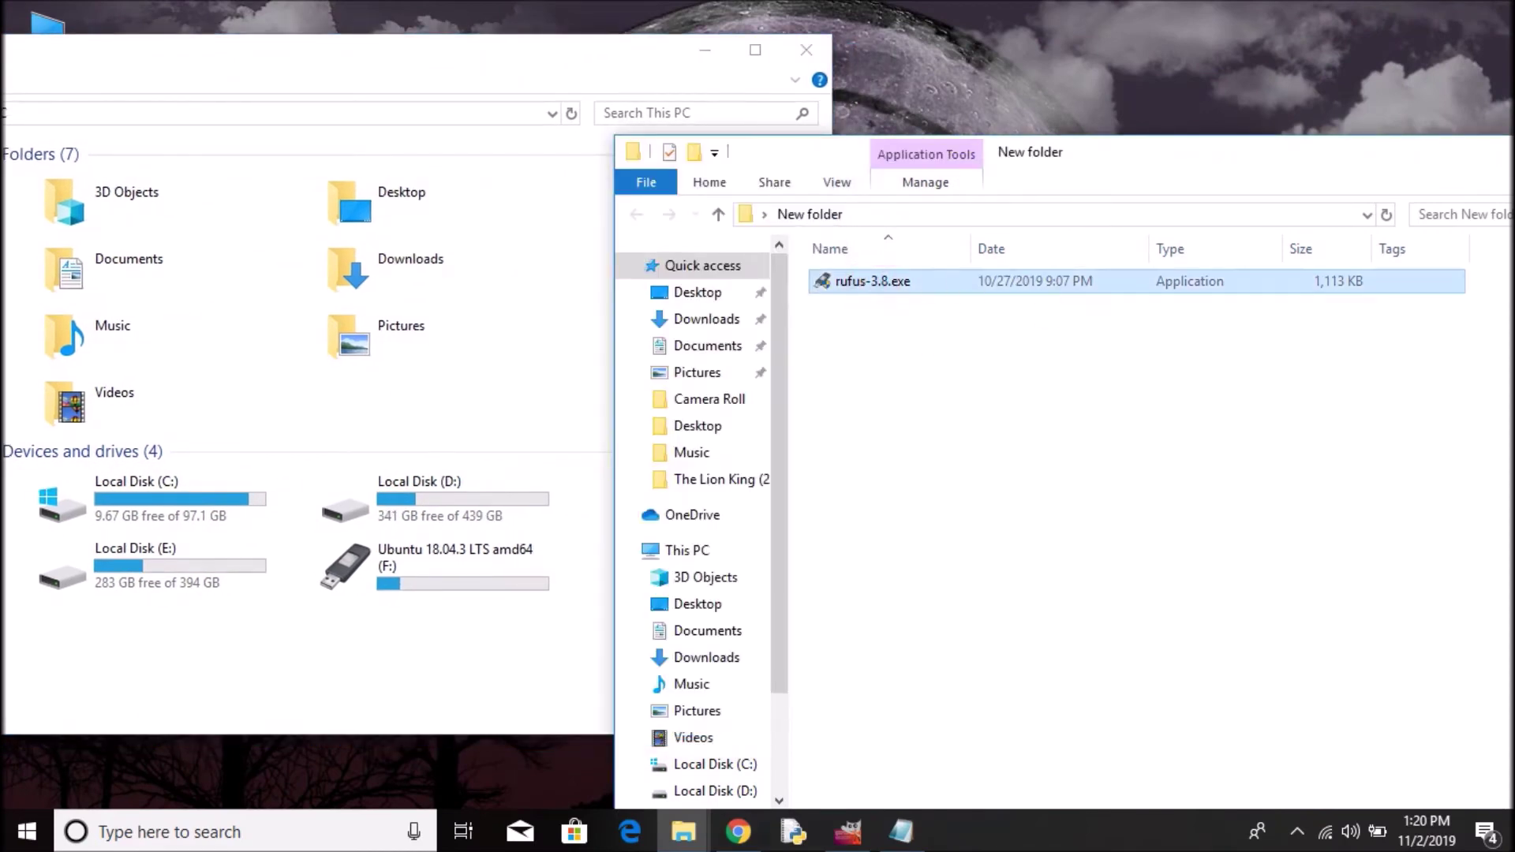
{"action": "double_click", "coordinate": [907, 284]}
{"action": "left_click_drag", "start_coordinate": [835, 78], "coordinate": [927, 75]}
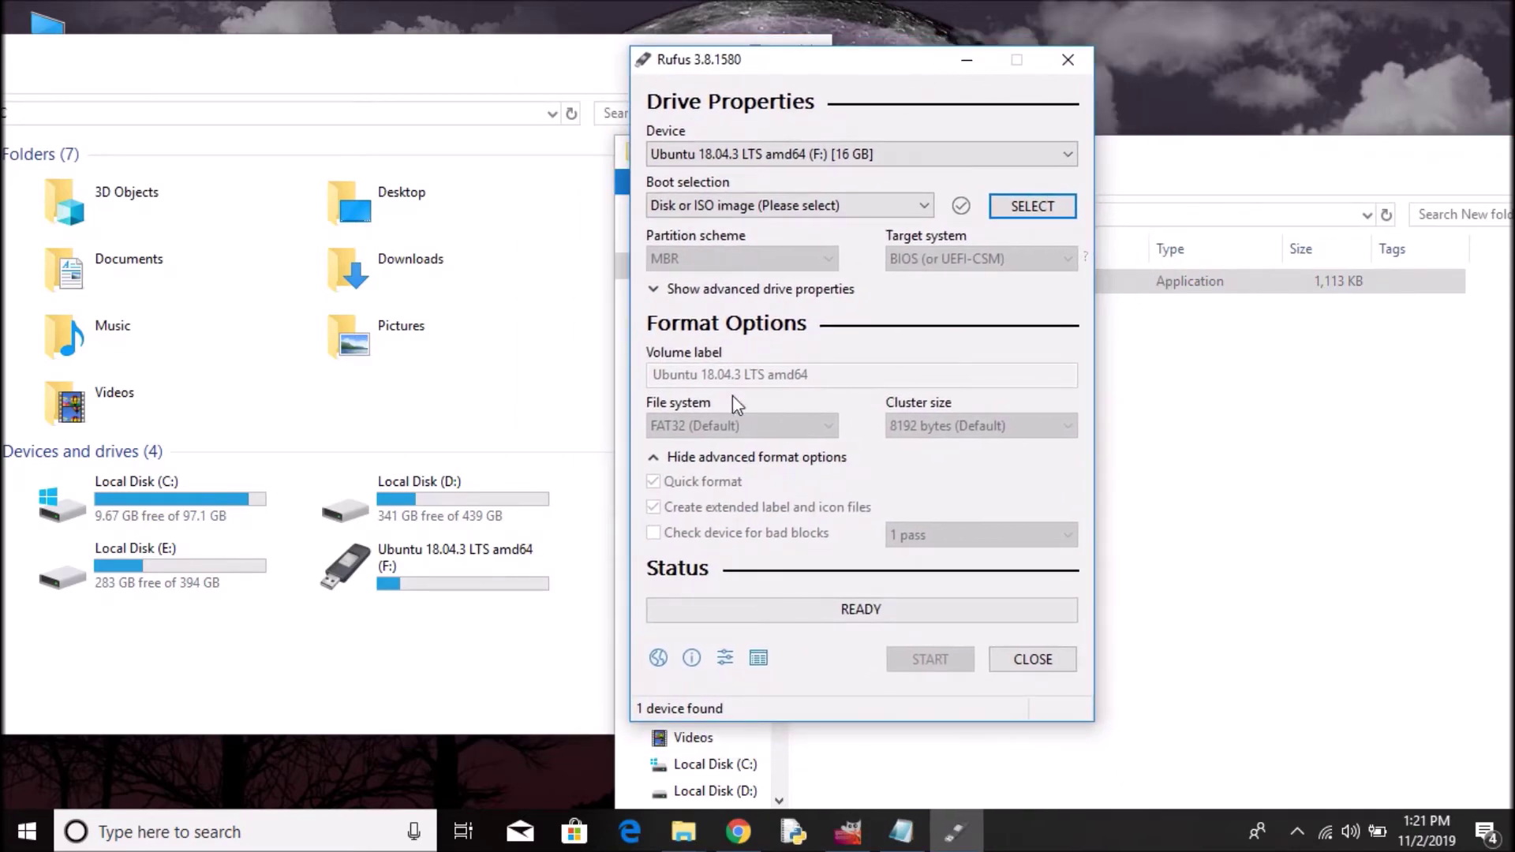
{"action": "left_click", "coordinate": [876, 158]}
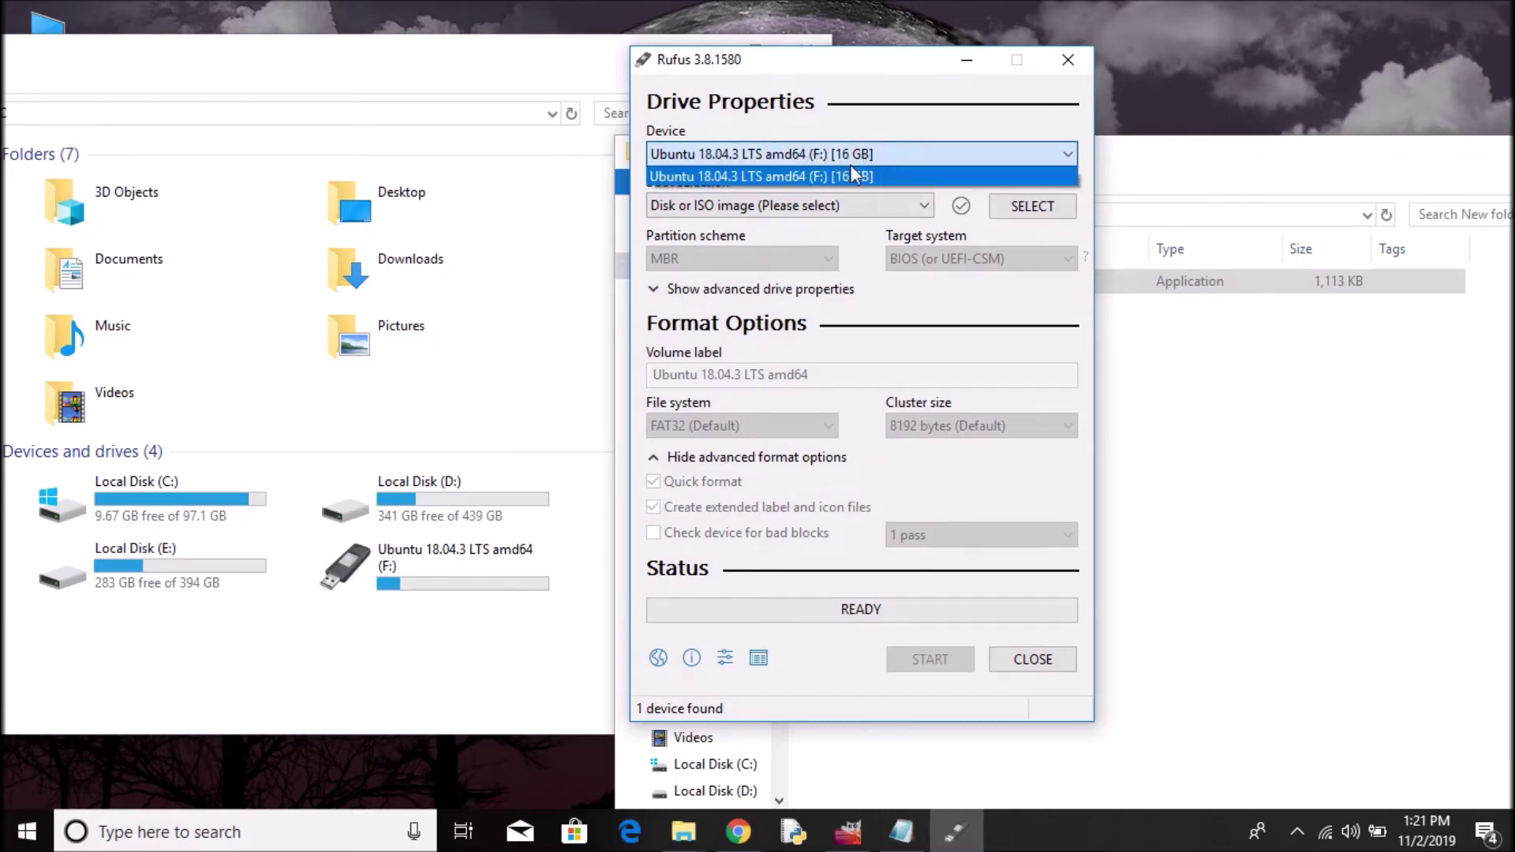
{"action": "left_click", "coordinate": [388, 657]}
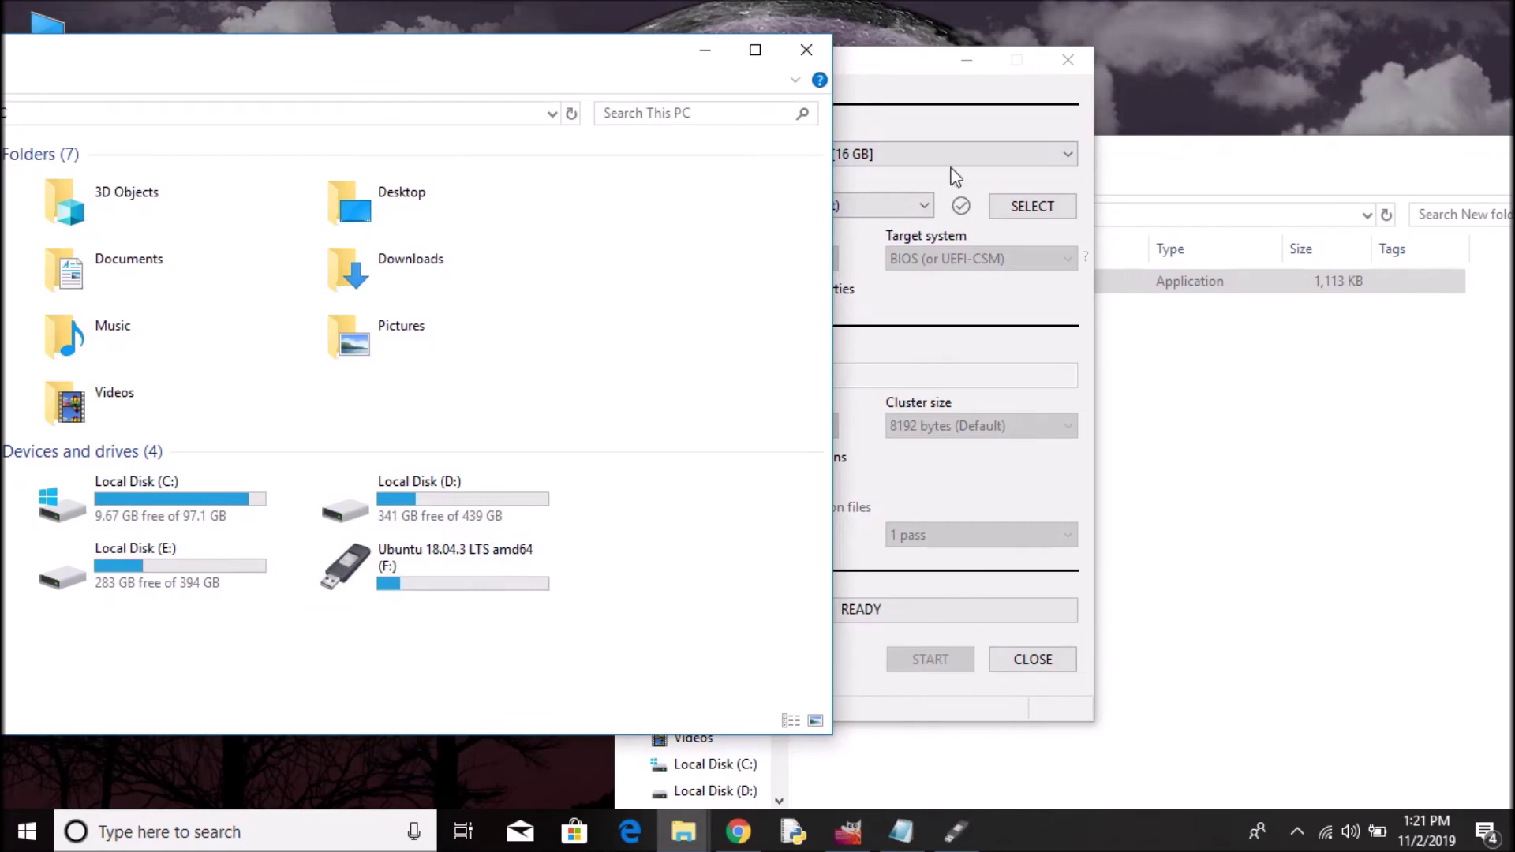
Step: Set Rufus boot selection to Non bootable
{"action": "left_click", "coordinate": [932, 92]}
{"action": "left_click_drag", "start_coordinate": [849, 59], "coordinate": [996, 69]}
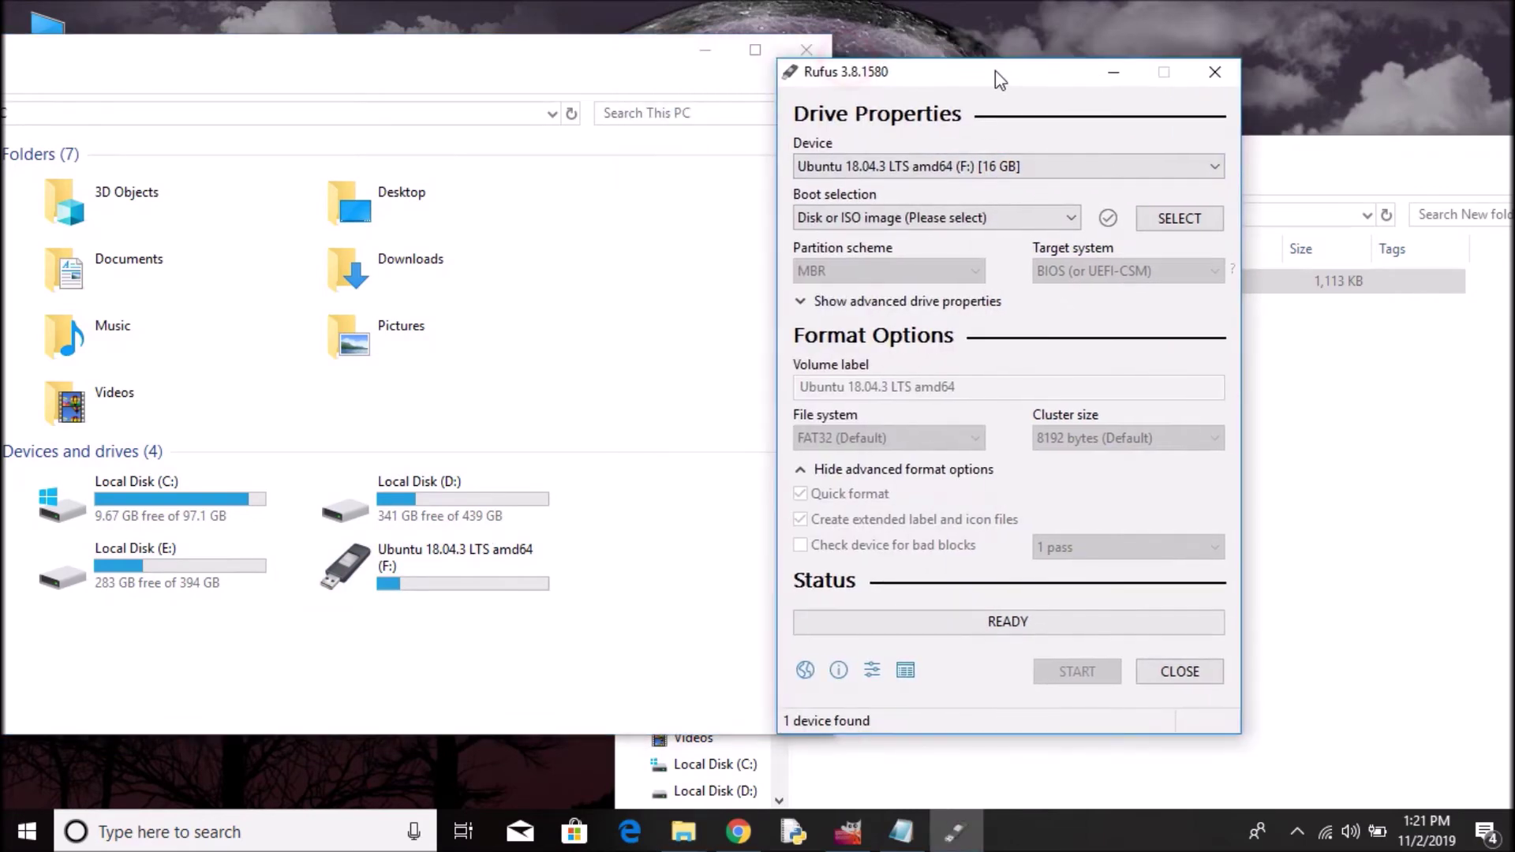
{"action": "left_click", "coordinate": [968, 220]}
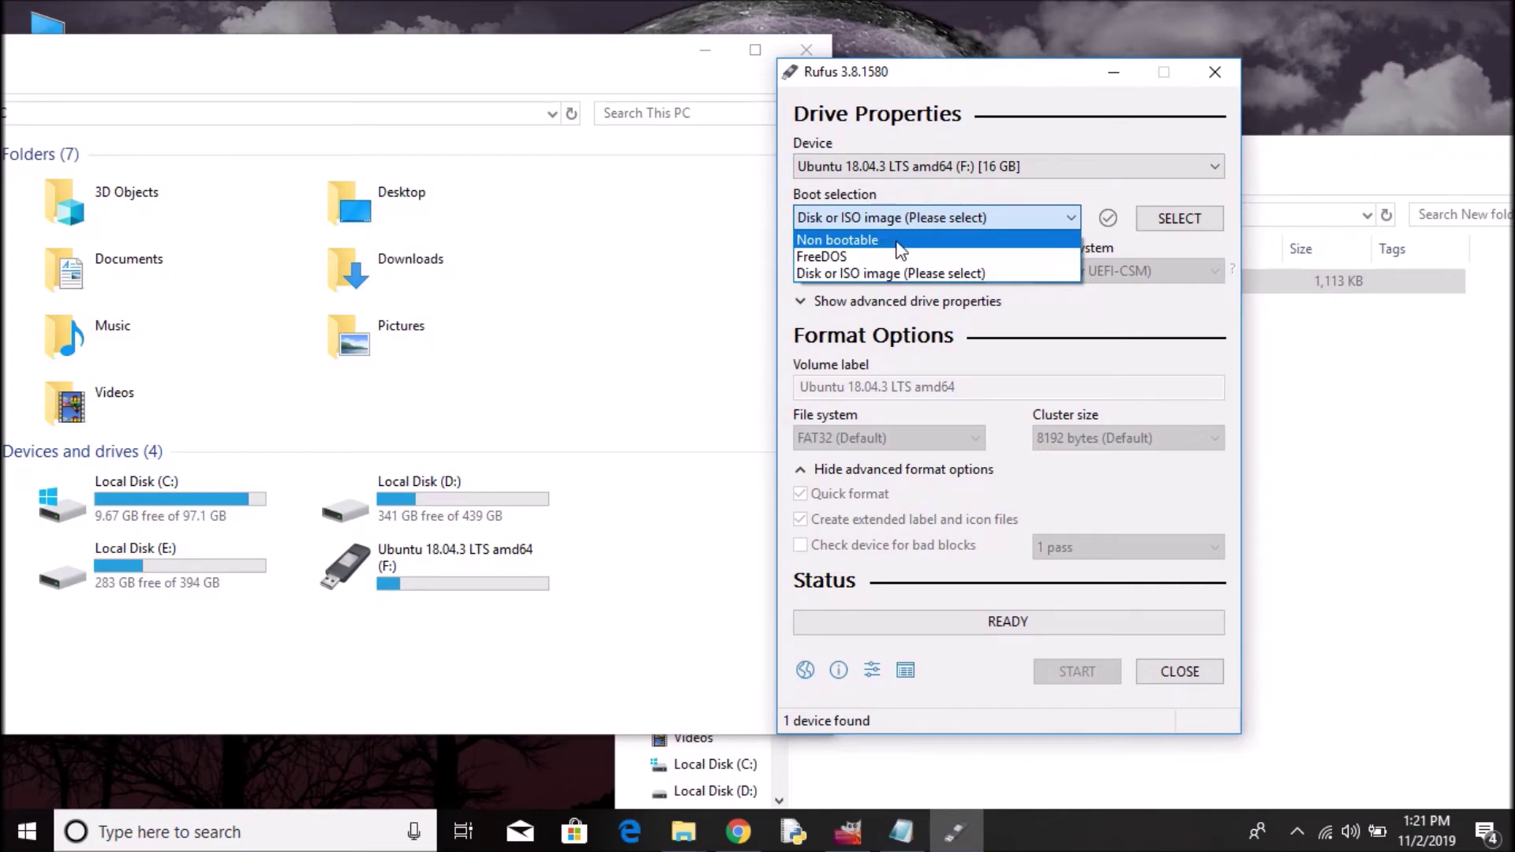
{"action": "left_click", "coordinate": [899, 240]}
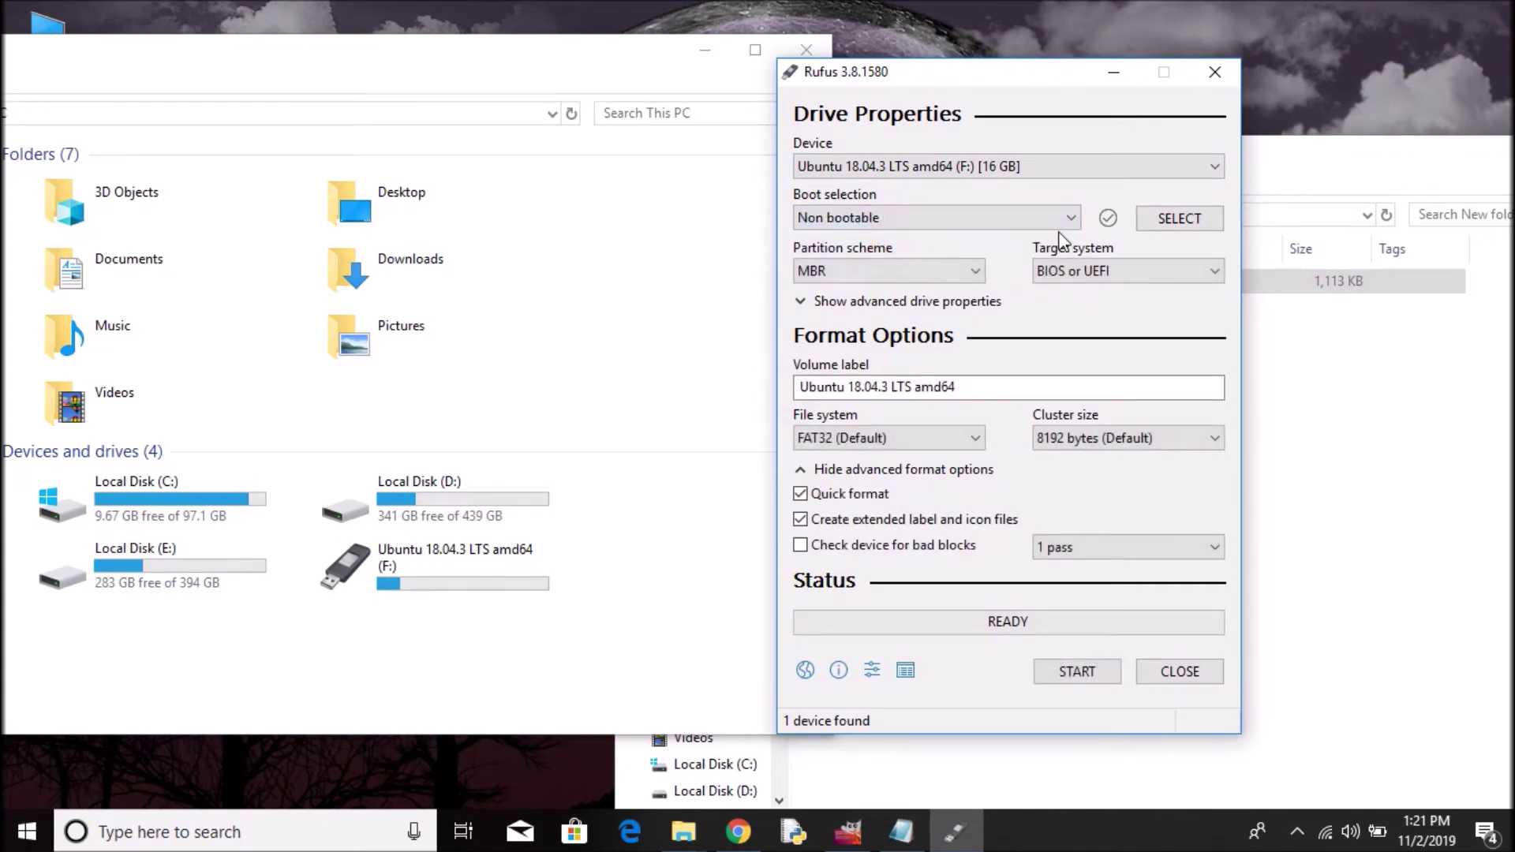
Step: Replace the existing volume label with Kali
{"action": "left_click", "coordinate": [1075, 386]}
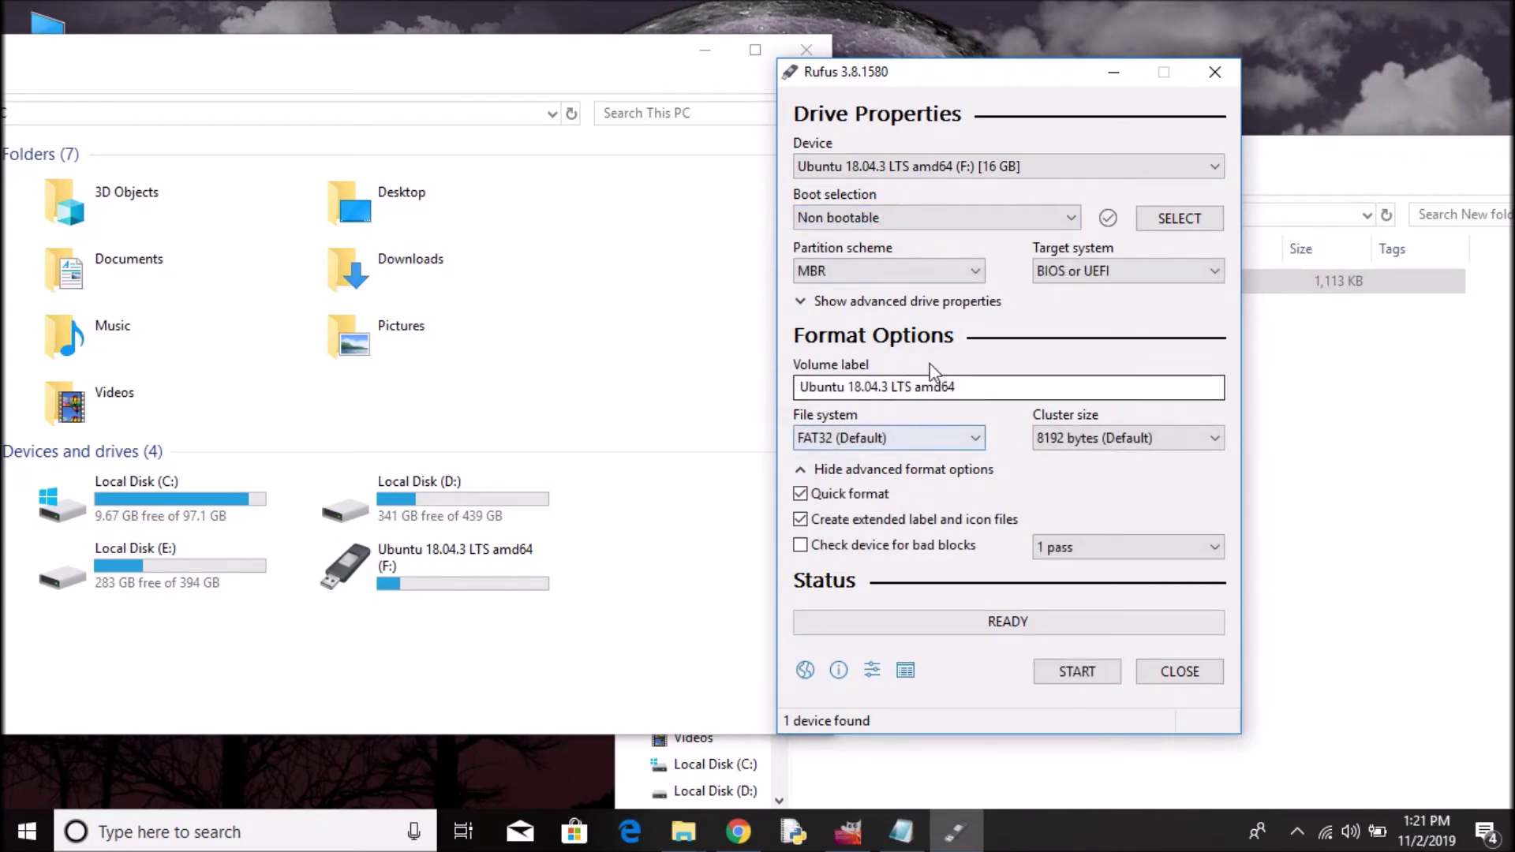
{"action": "left_click_drag", "start_coordinate": [1117, 386], "coordinate": [748, 376]}
{"action": "type", "text": "D"}
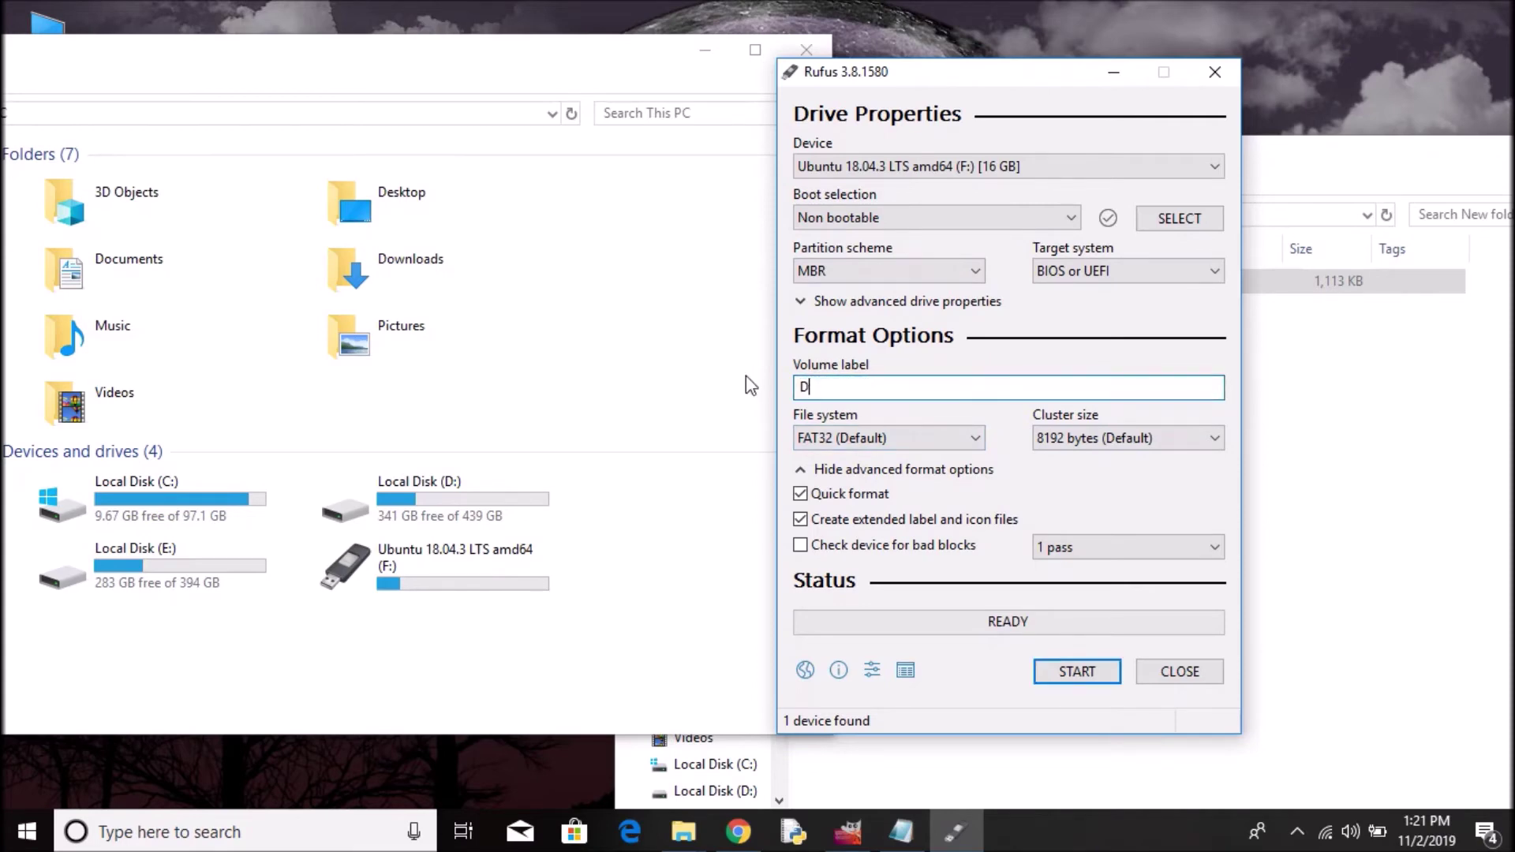
{"action": "type", "text": "evice Name"}
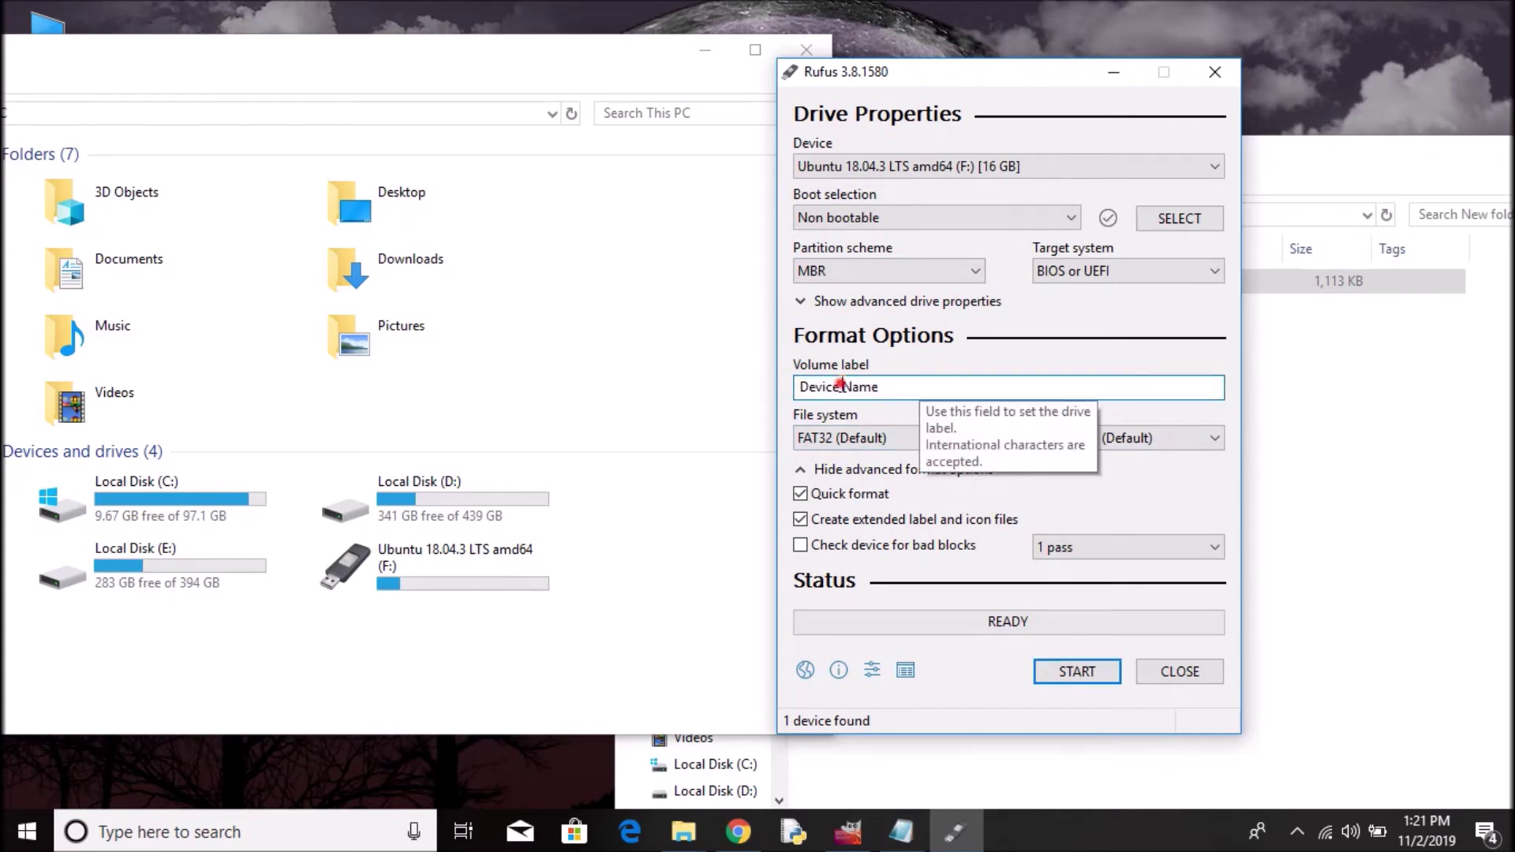
{"action": "double_click", "coordinate": [836, 386]}
{"action": "type", "text": "USB"}
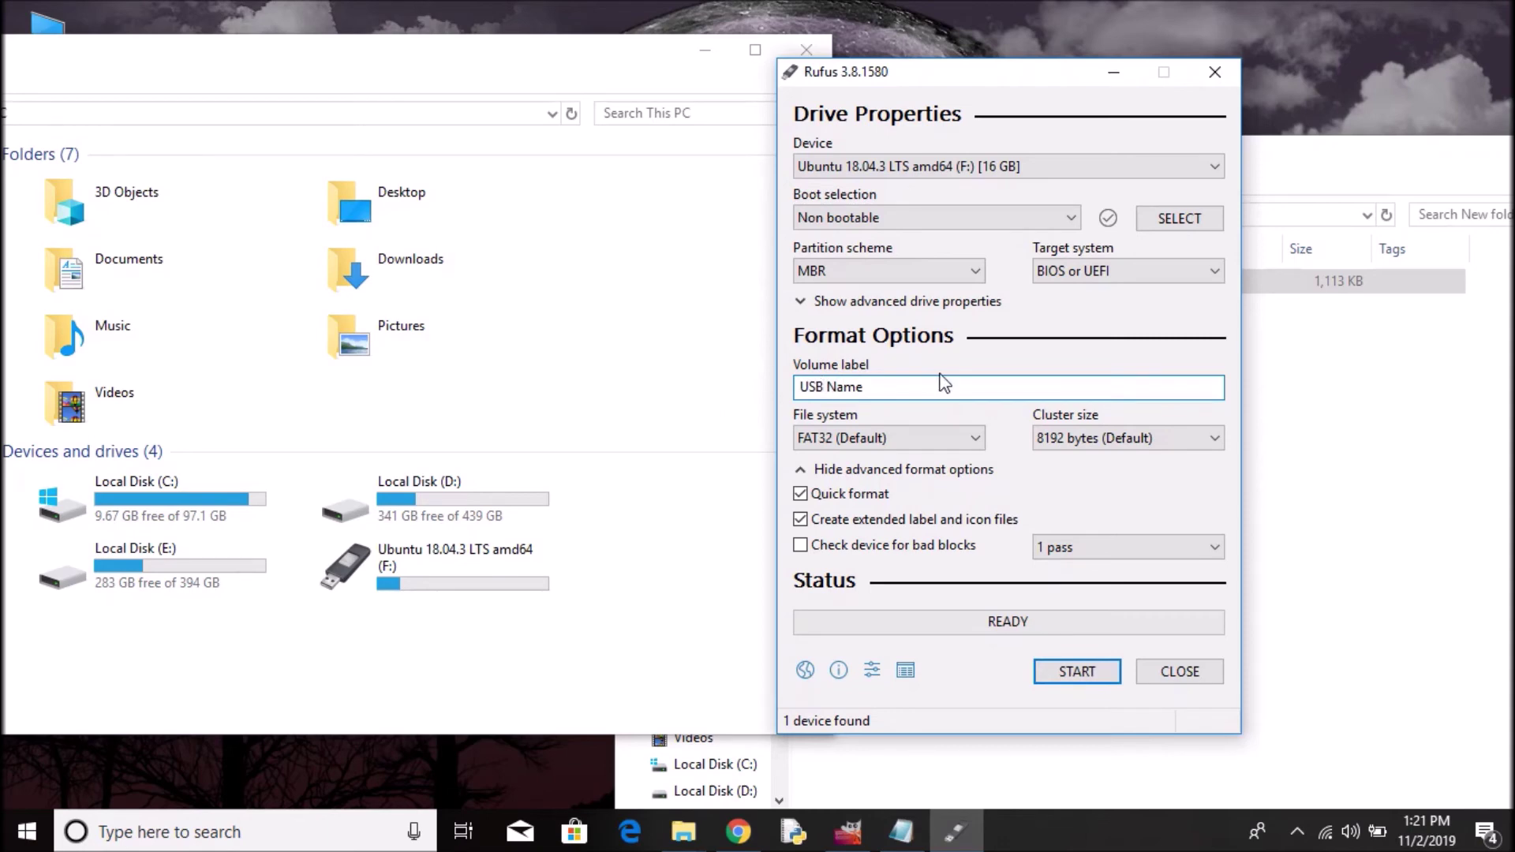
{"action": "left_click_drag", "start_coordinate": [888, 389], "coordinate": [752, 400]}
{"action": "type", "text": "Kali"}
Step: Format the drive, accepting the erase warning, then confirm This PC shows Kali (F:) with 14.5 GB free
{"action": "left_click", "coordinate": [1079, 672]}
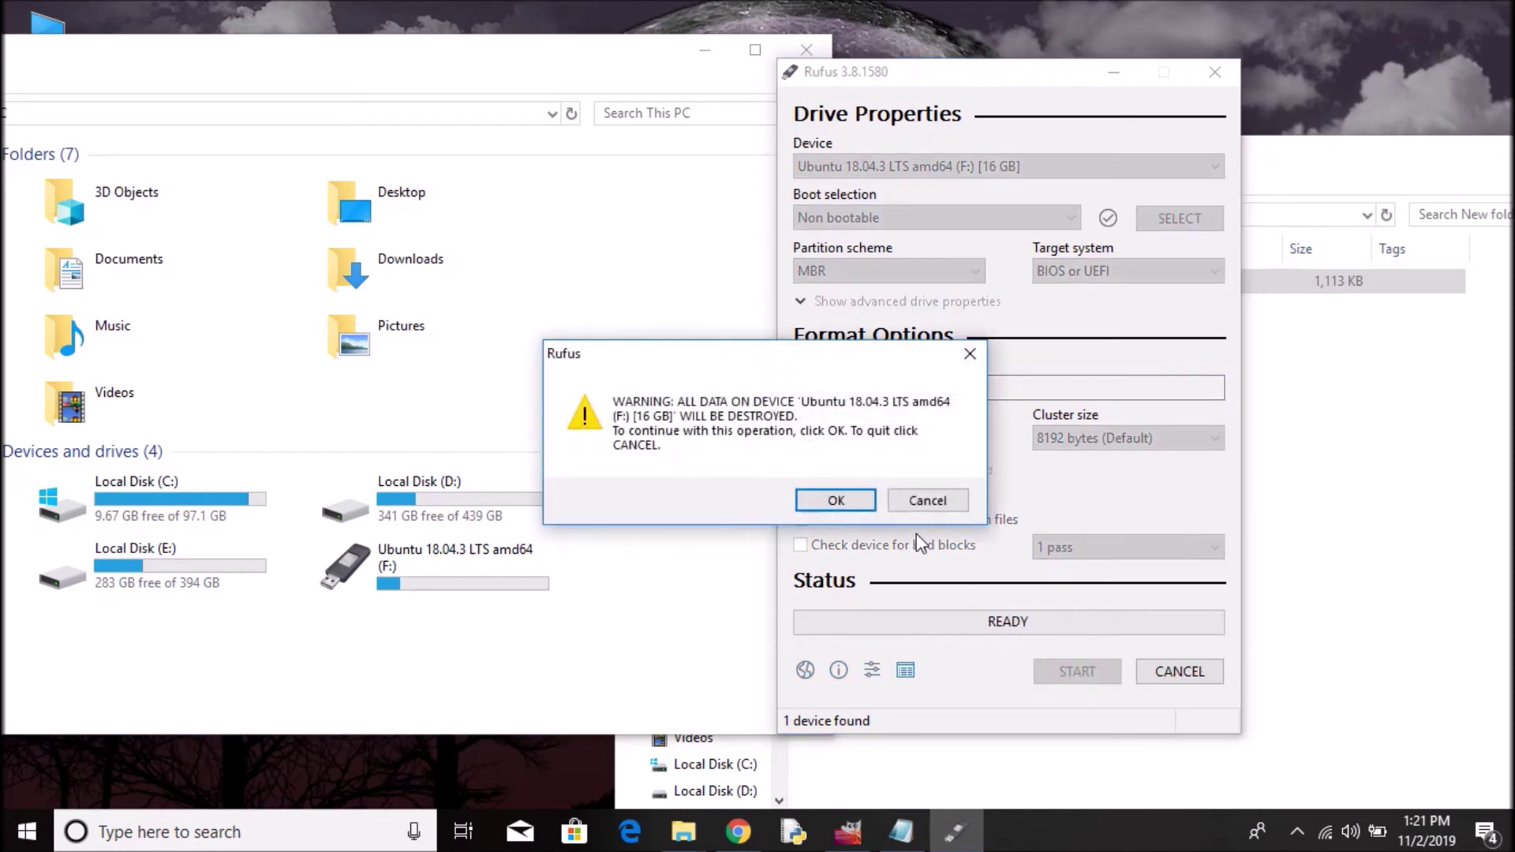
{"action": "left_click", "coordinate": [842, 497]}
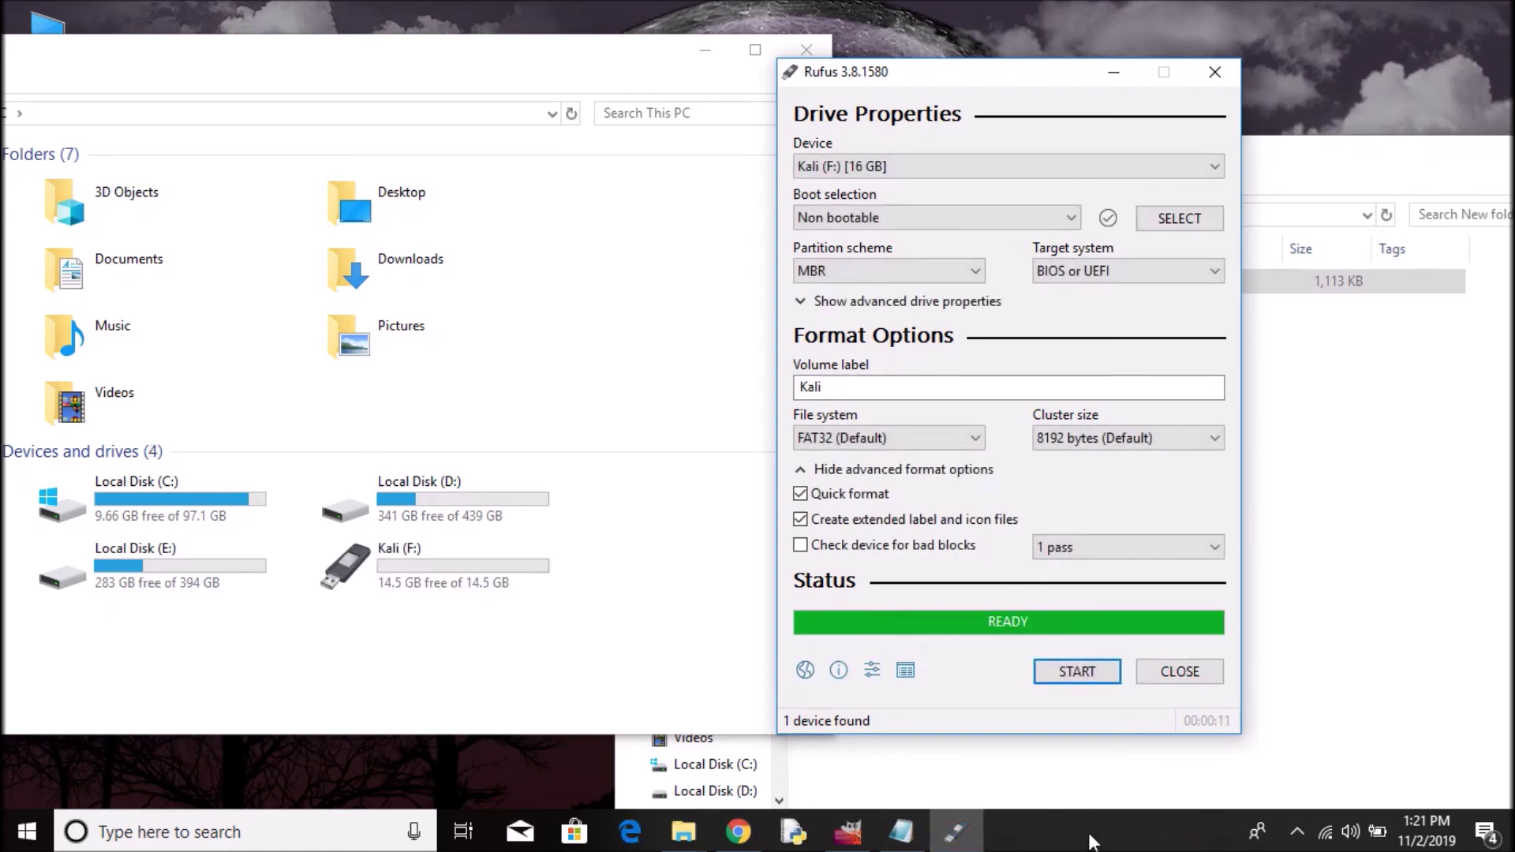
{"action": "left_click", "coordinate": [1172, 676]}
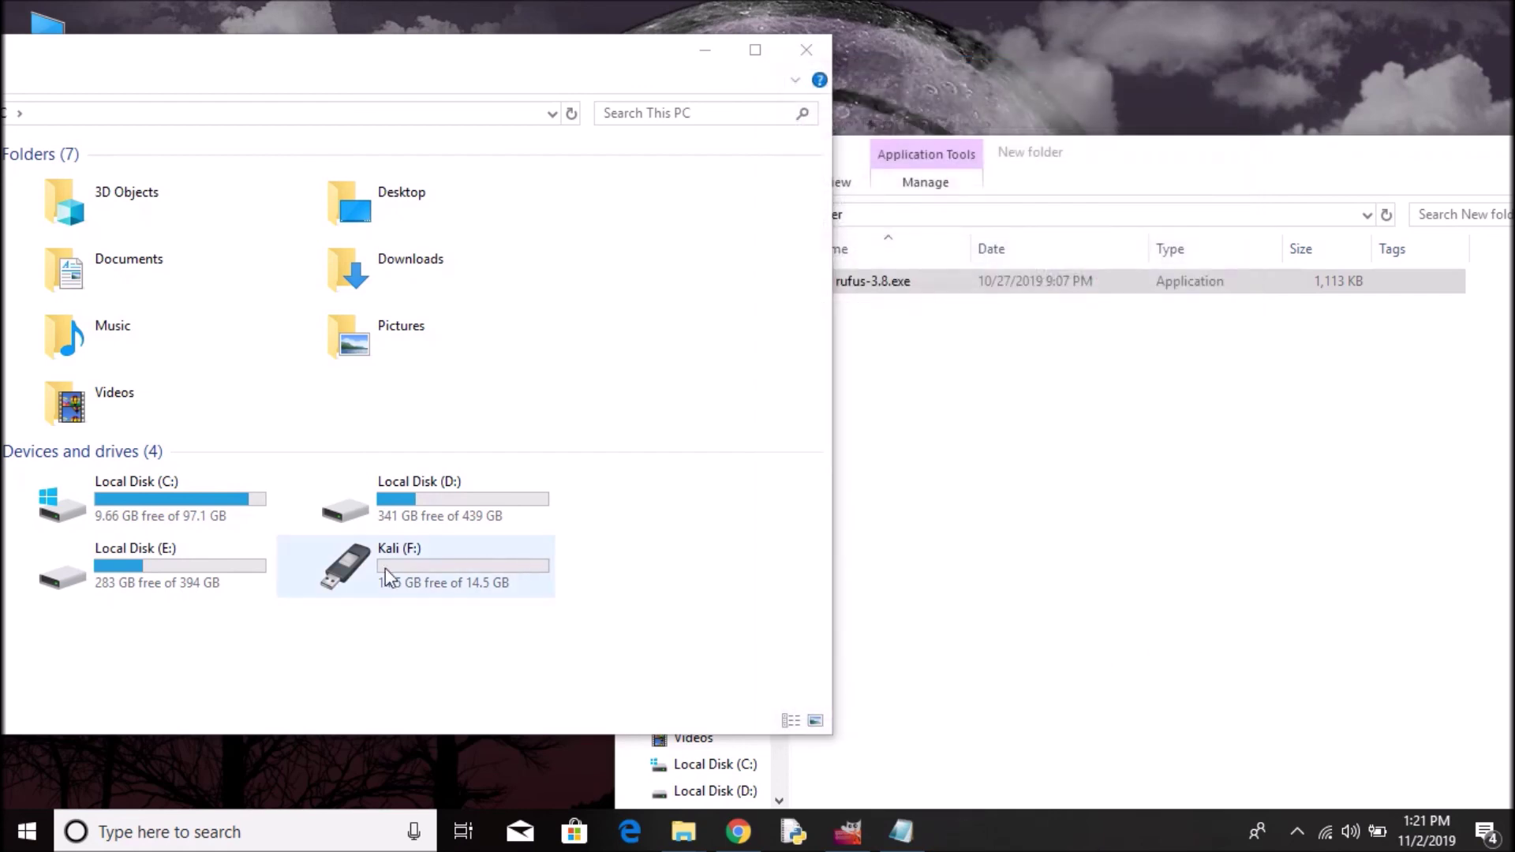
{"action": "left_click", "coordinate": [457, 644]}
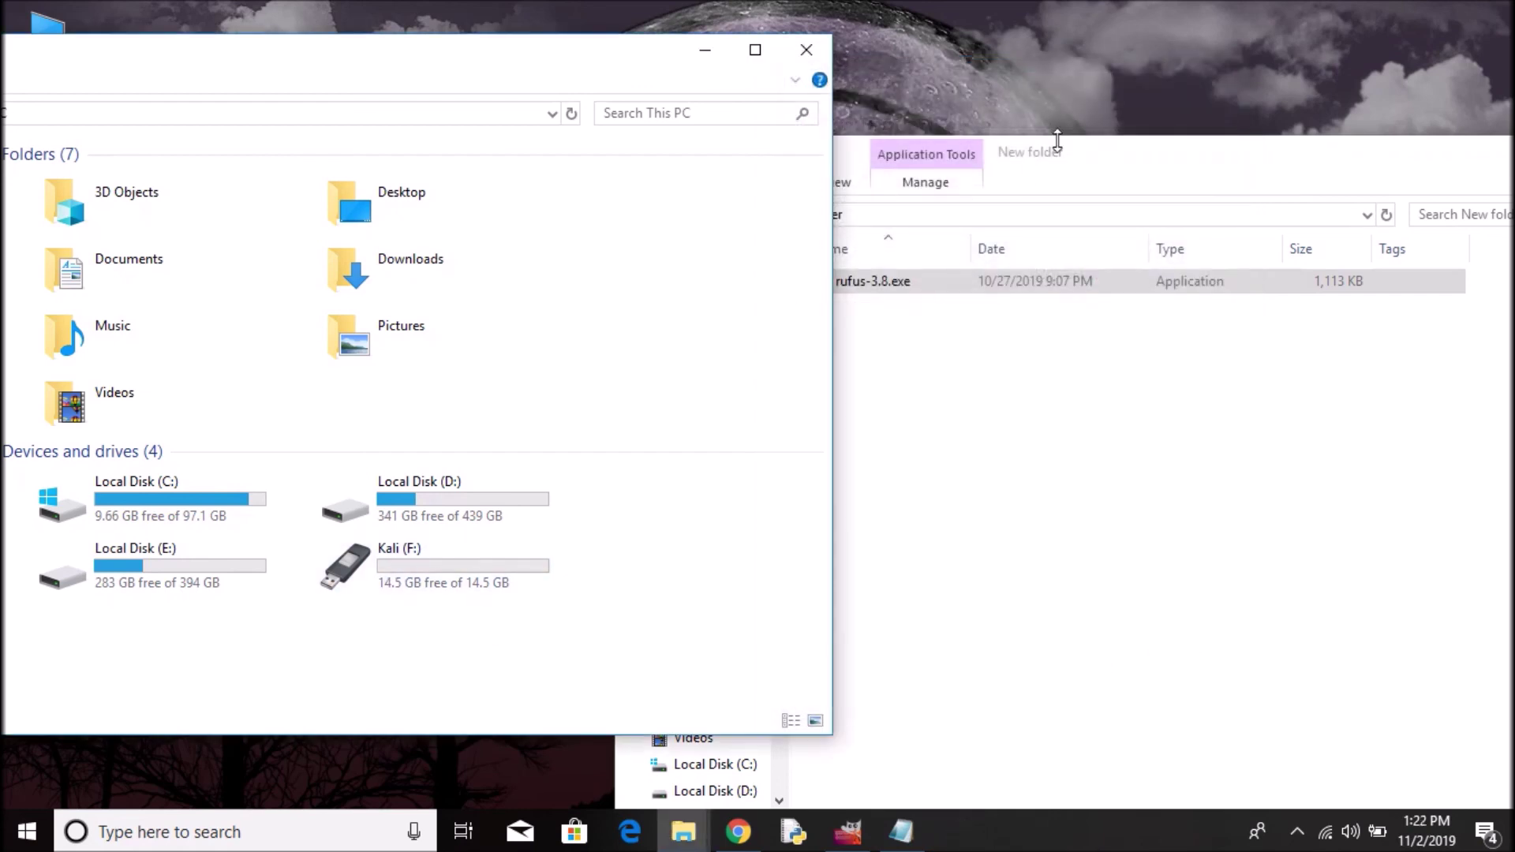
{"action": "left_click", "coordinate": [1137, 165]}
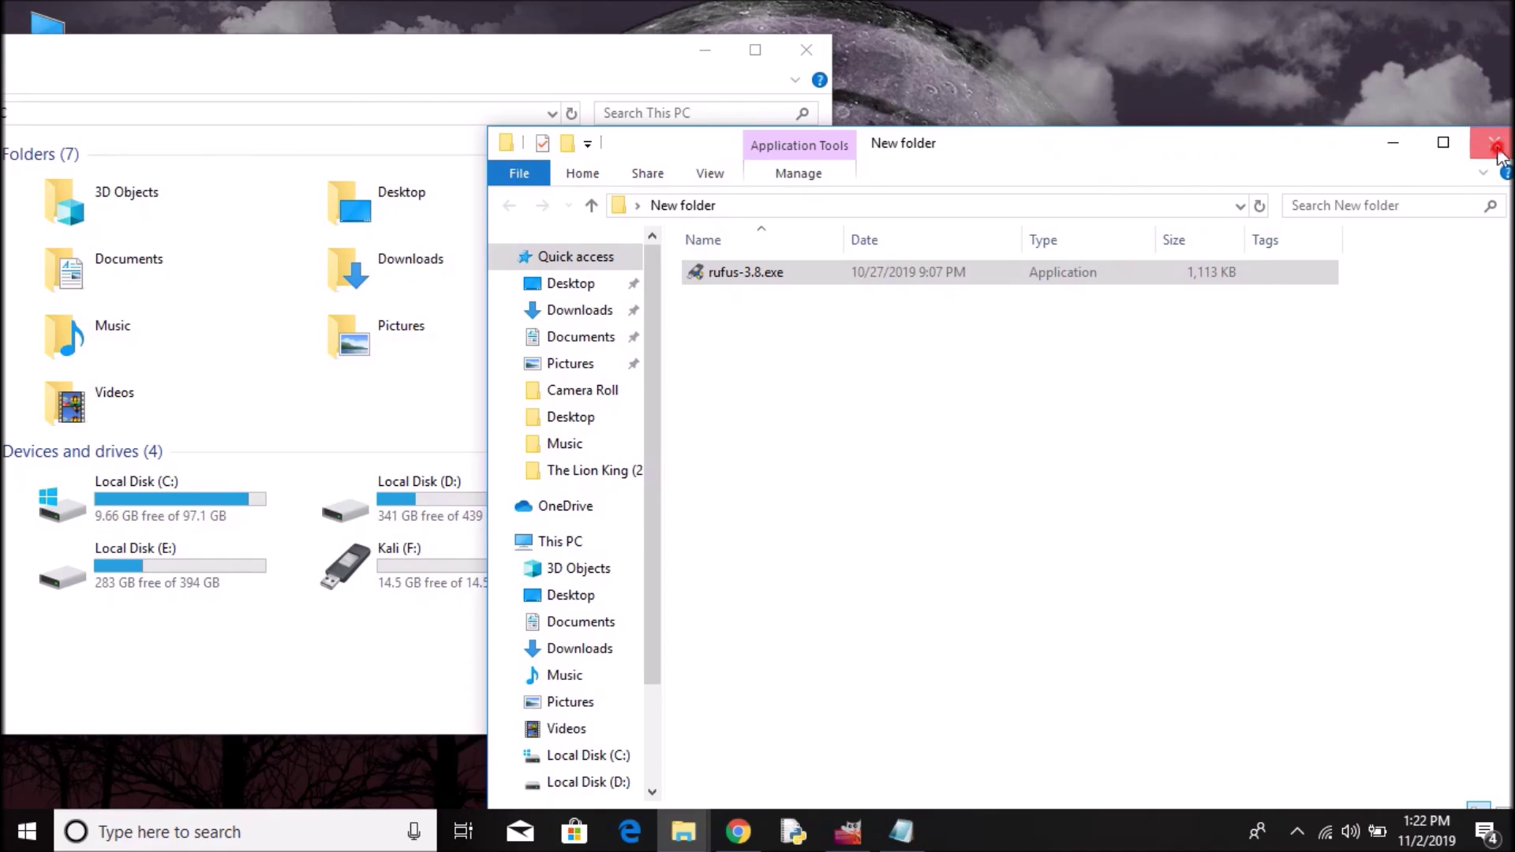